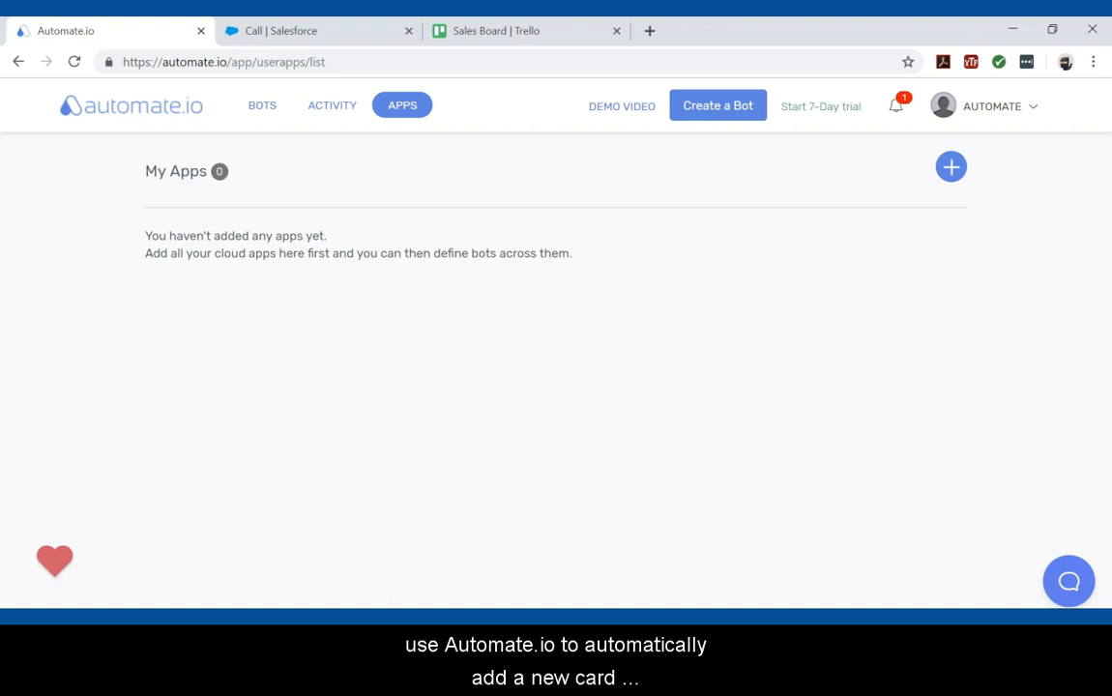
Create a new bot and name it "Add a Card in Trello on a New Task in SalesForce".
{"action": "left_click", "coordinate": [714, 109]}
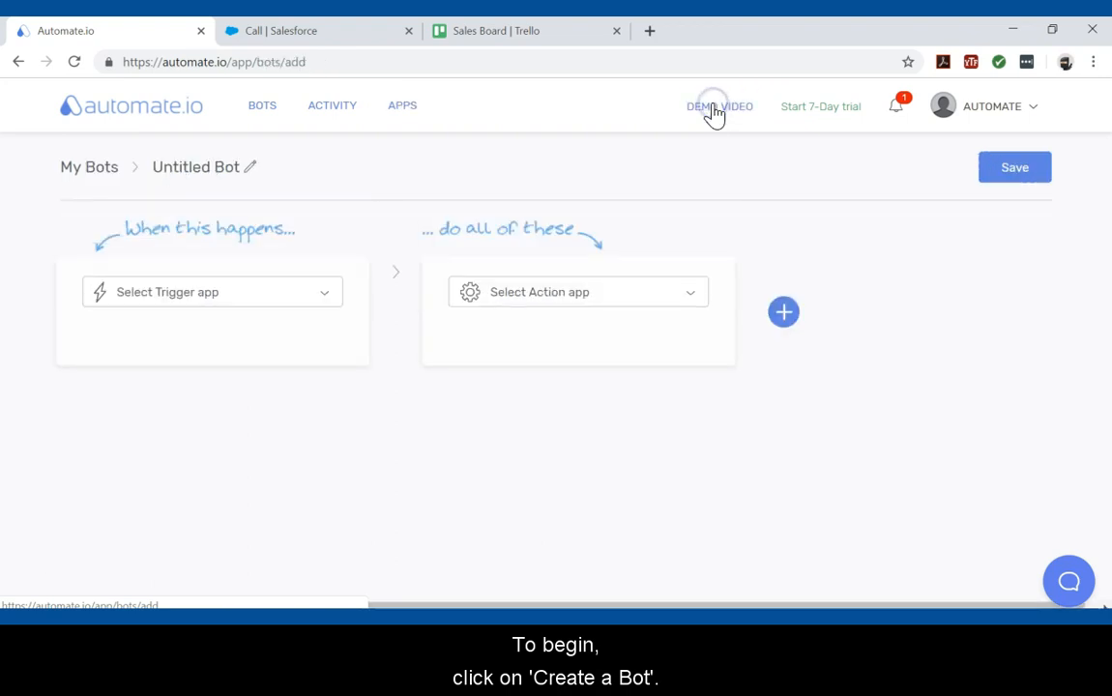
{"action": "left_click", "coordinate": [202, 167]}
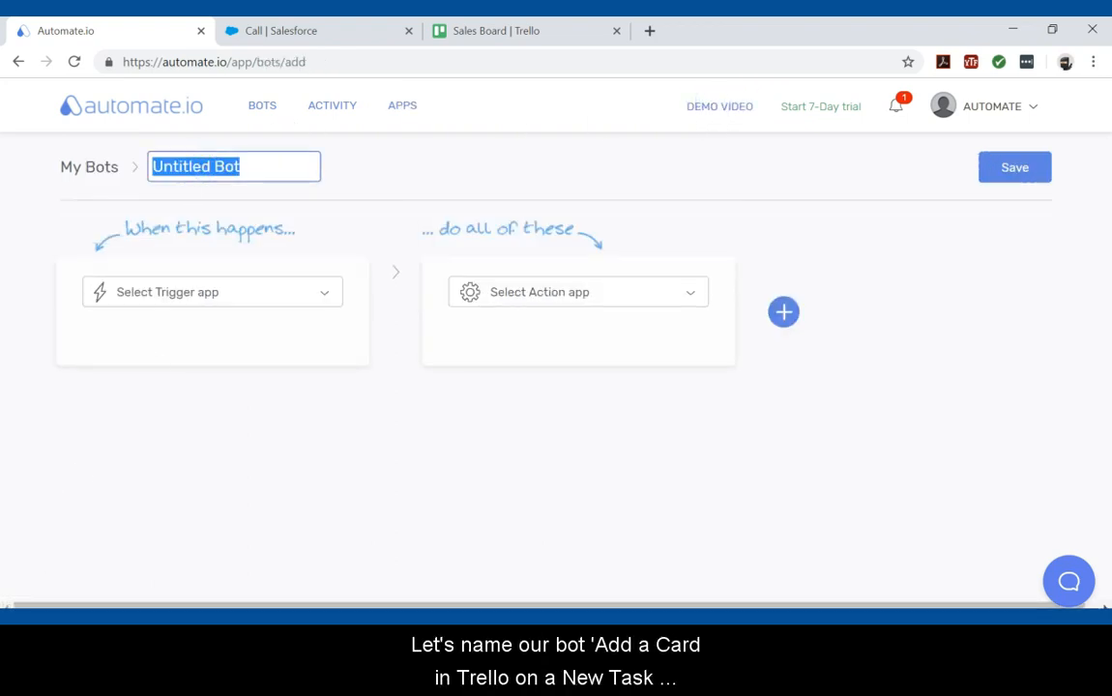
{"action": "key", "text": "ctrl+v"}
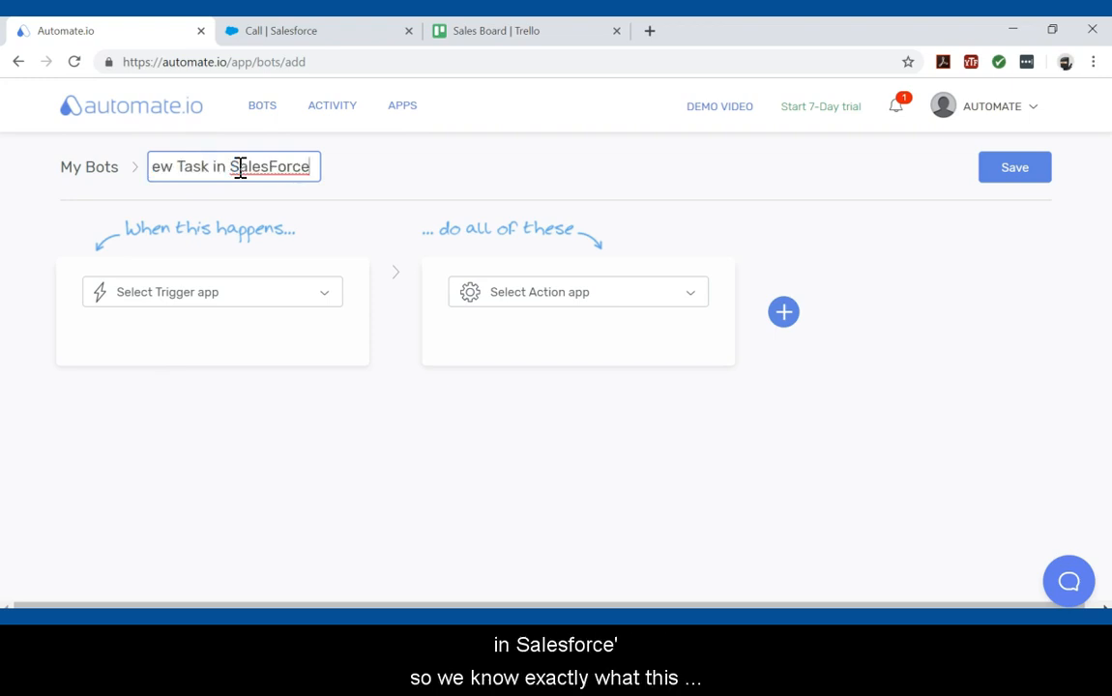
{"action": "key", "text": "Left"}
{"action": "key", "text": "Left"}
{"action": "key", "text": "Left"}
{"action": "key", "text": "Left"}
{"action": "key", "text": "Left"}
{"action": "key", "text": "Left"}
{"action": "key", "text": "Left"}
{"action": "key", "text": "Left"}
{"action": "key", "text": "Left"}
{"action": "key", "text": "Left"}
{"action": "key", "text": "Left"}
{"action": "key", "text": "Left"}
{"action": "key", "text": "Left"}
{"action": "key", "text": "Left"}
{"action": "key", "text": "Left"}
{"action": "key", "text": "Left"}
{"action": "key", "text": "Left"}
{"action": "key", "text": "Left"}
{"action": "key", "text": "Left"}
{"action": "key", "text": "Left"}
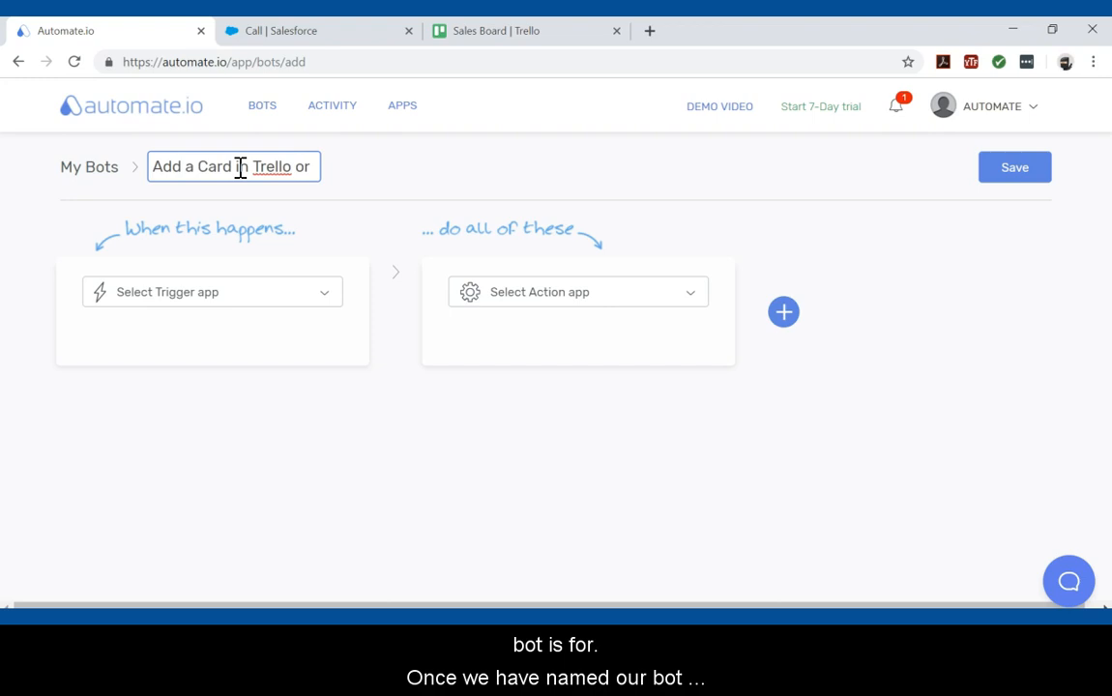
Search for and choose Salesforce as the trigger app.
{"action": "left_click", "coordinate": [331, 296]}
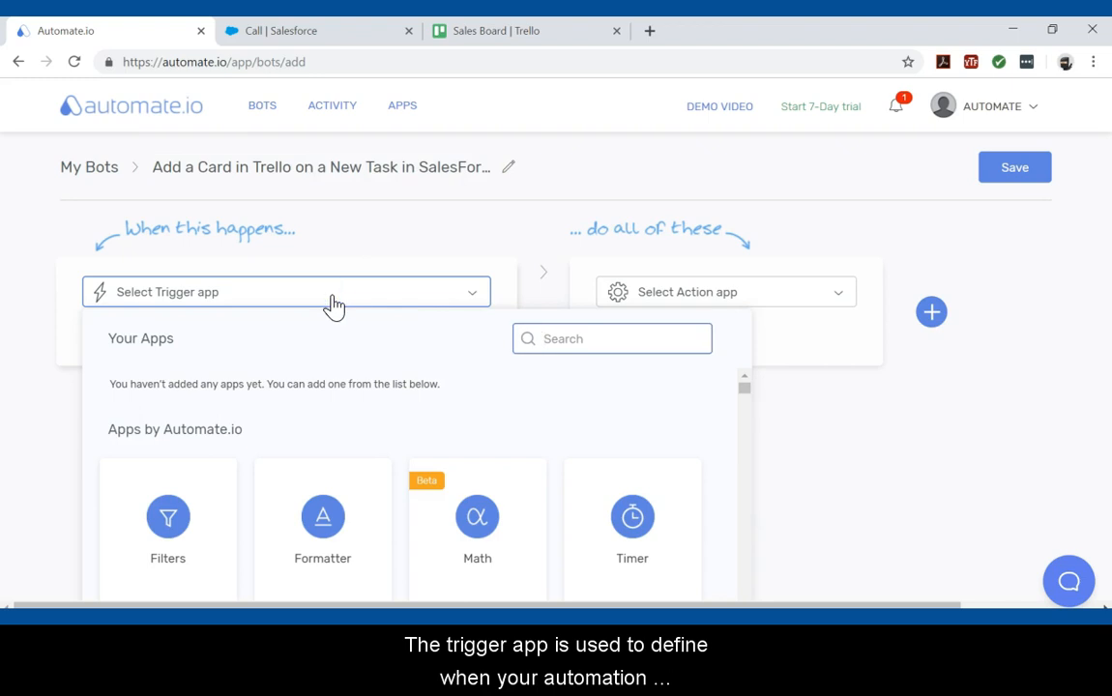
{"action": "type", "text": "sales"}
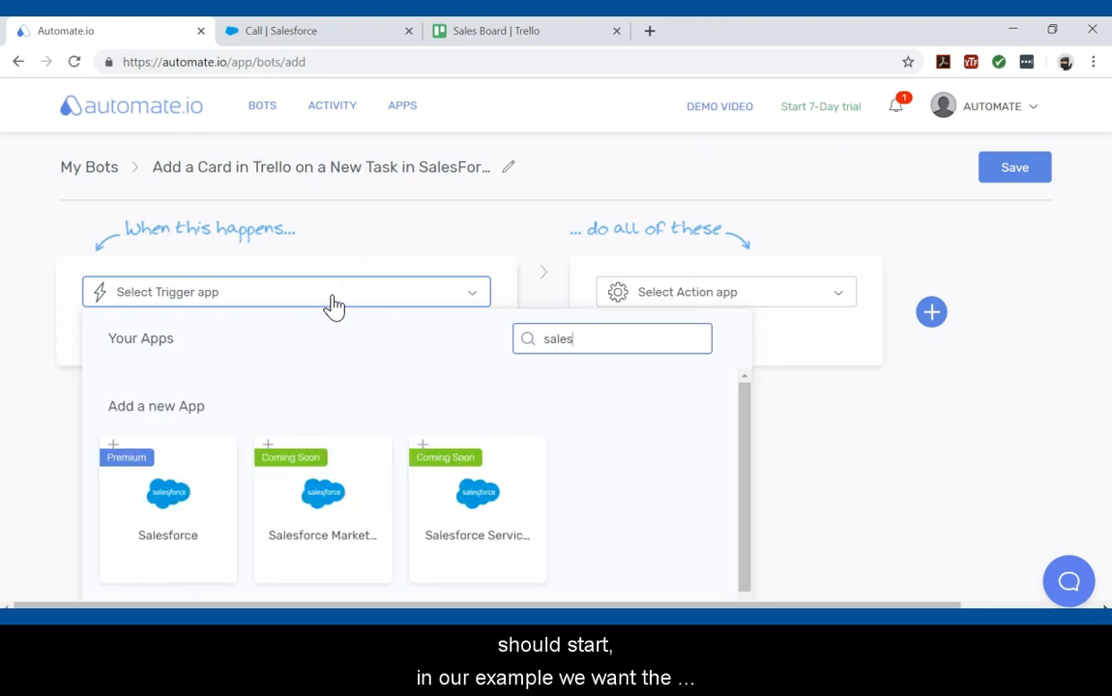
{"action": "left_click", "coordinate": [165, 504]}
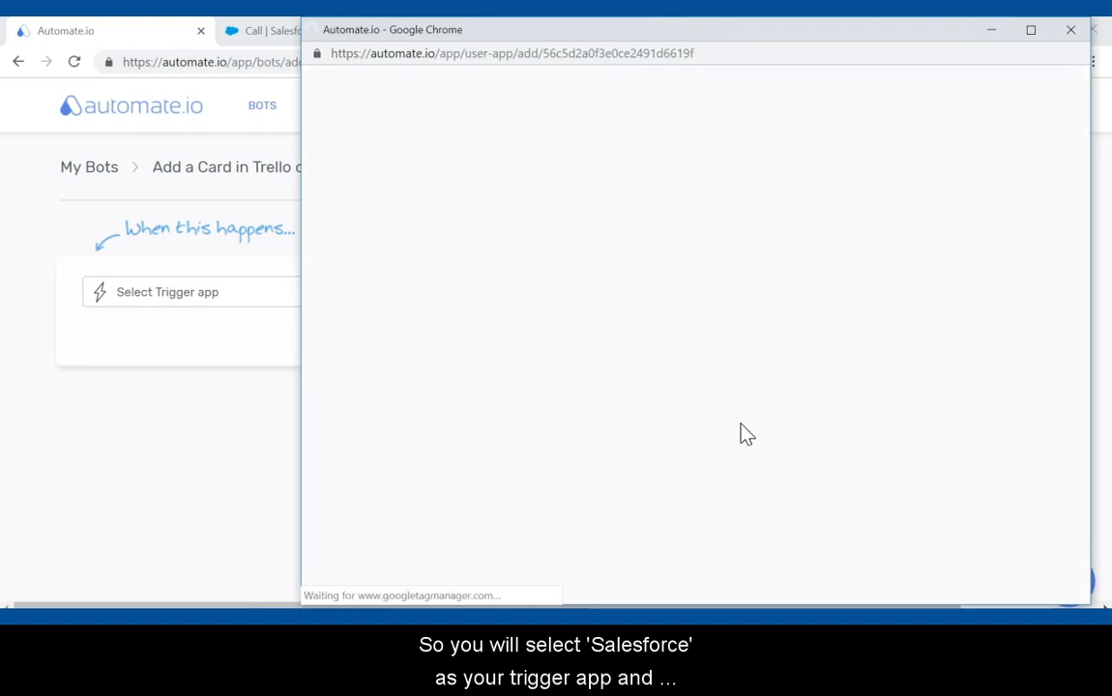
Connect and authorize the Salesforce account for the bot in the sign-in window.
{"action": "left_click", "coordinate": [846, 357]}
{"action": "left_click", "coordinate": [843, 404]}
{"action": "left_click", "coordinate": [840, 443]}
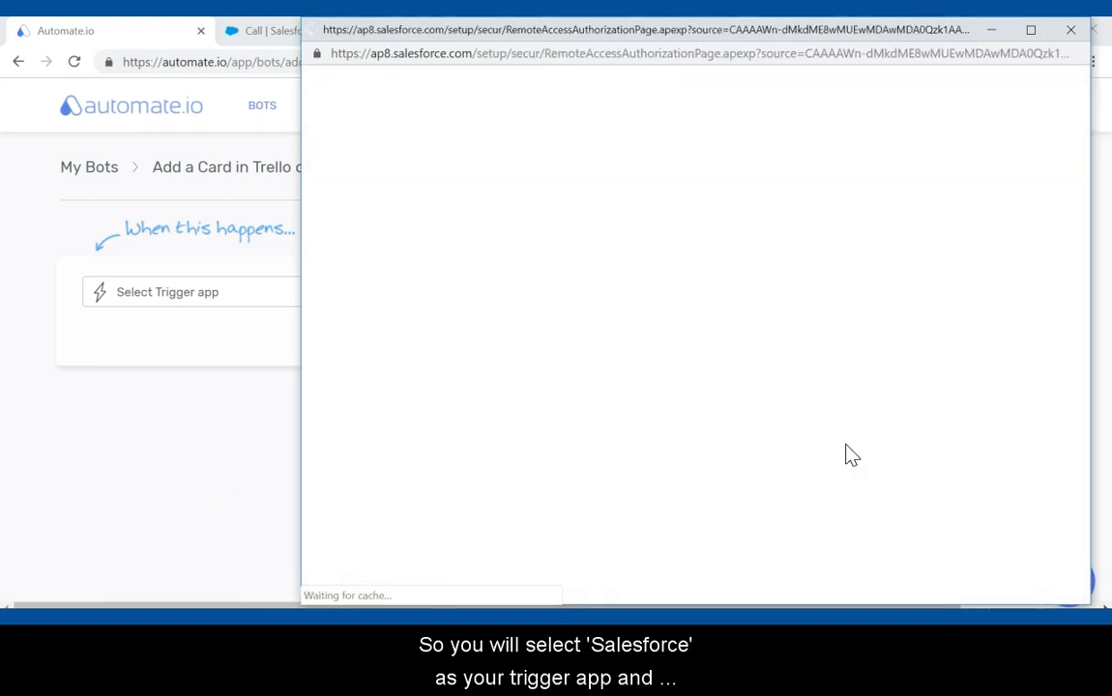
{"action": "scroll", "coordinate": [797, 566], "scroll_direction": "down", "scroll_amount": 2}
{"action": "left_click", "coordinate": [776, 493]}
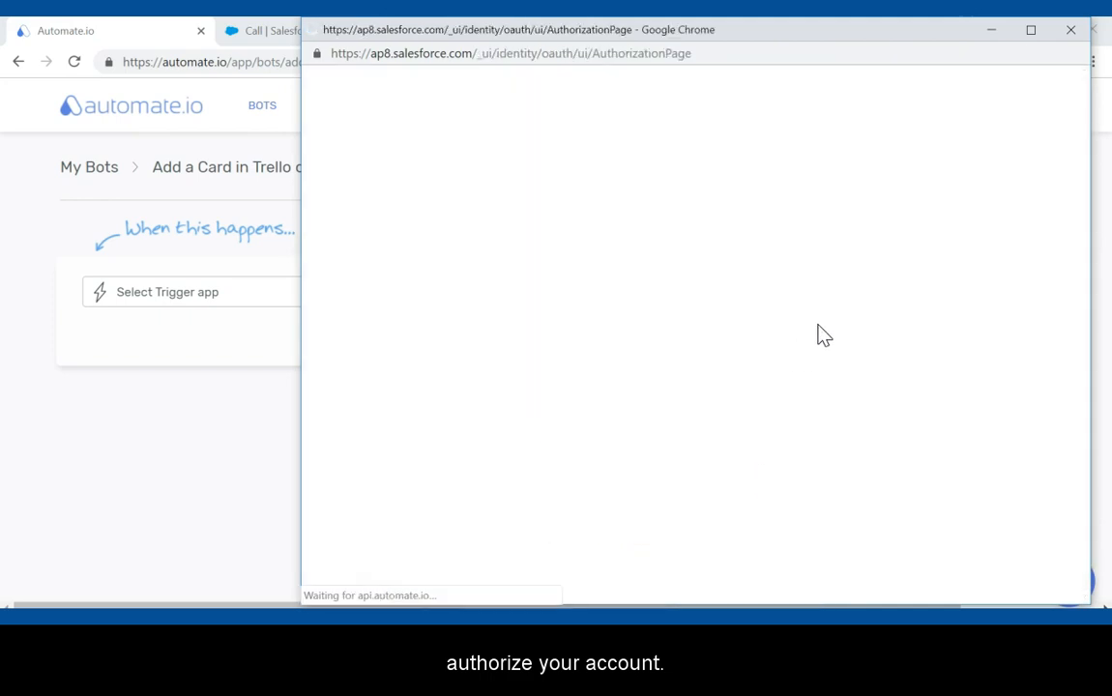
{"action": "left_click", "coordinate": [866, 310]}
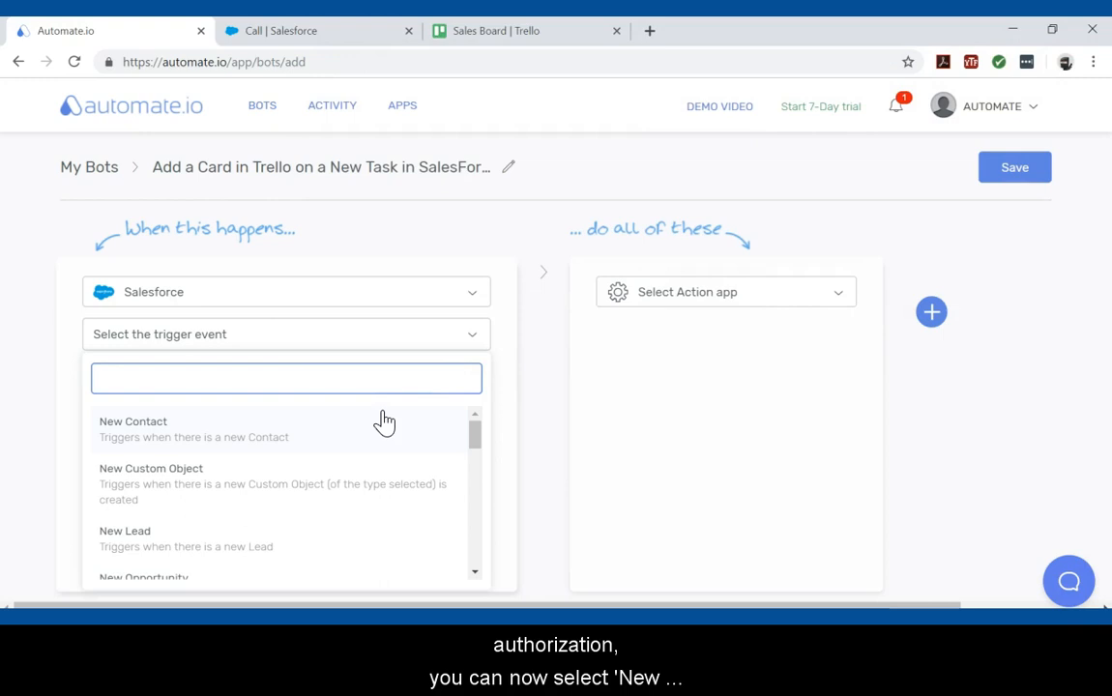
Set the trigger event to New Task and look through its output fields.
{"action": "scroll", "coordinate": [380, 447], "scroll_direction": "down", "scroll_amount": 5}
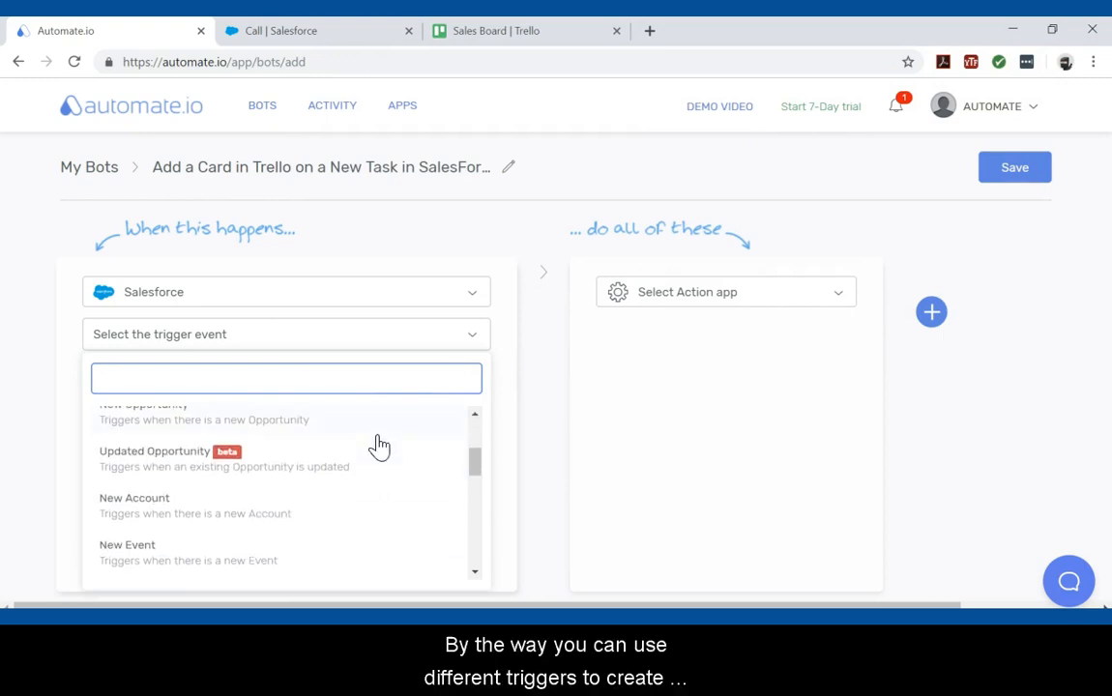
{"action": "scroll", "coordinate": [380, 447], "scroll_direction": "down", "scroll_amount": 2}
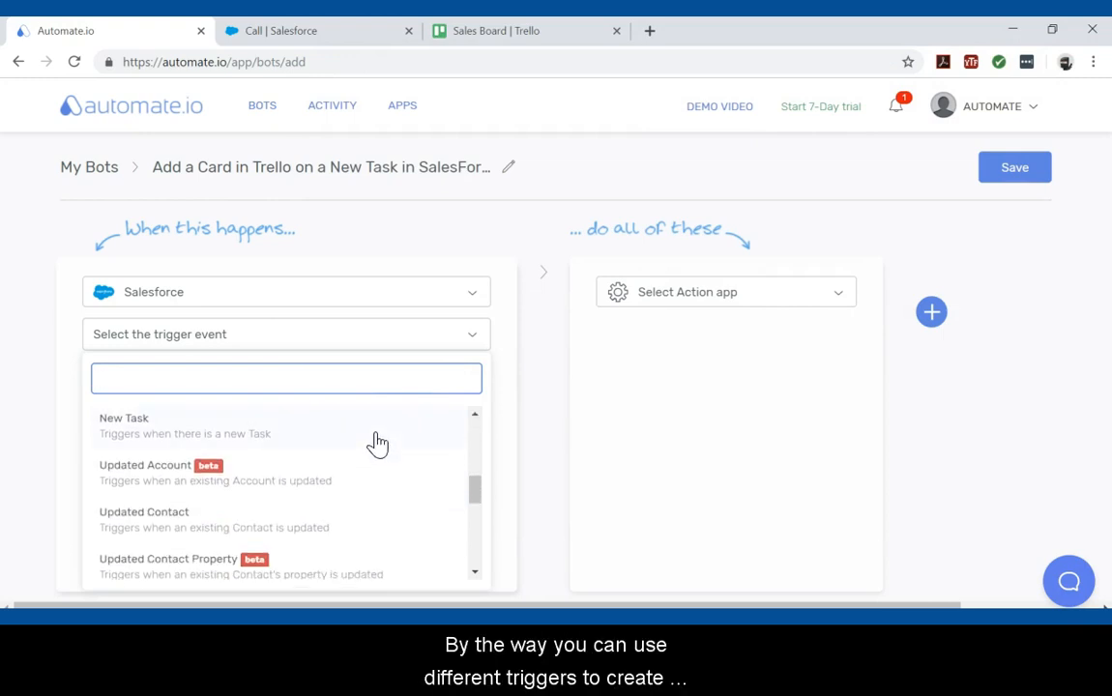
{"action": "scroll", "coordinate": [124, 450], "scroll_direction": "down", "scroll_amount": 4}
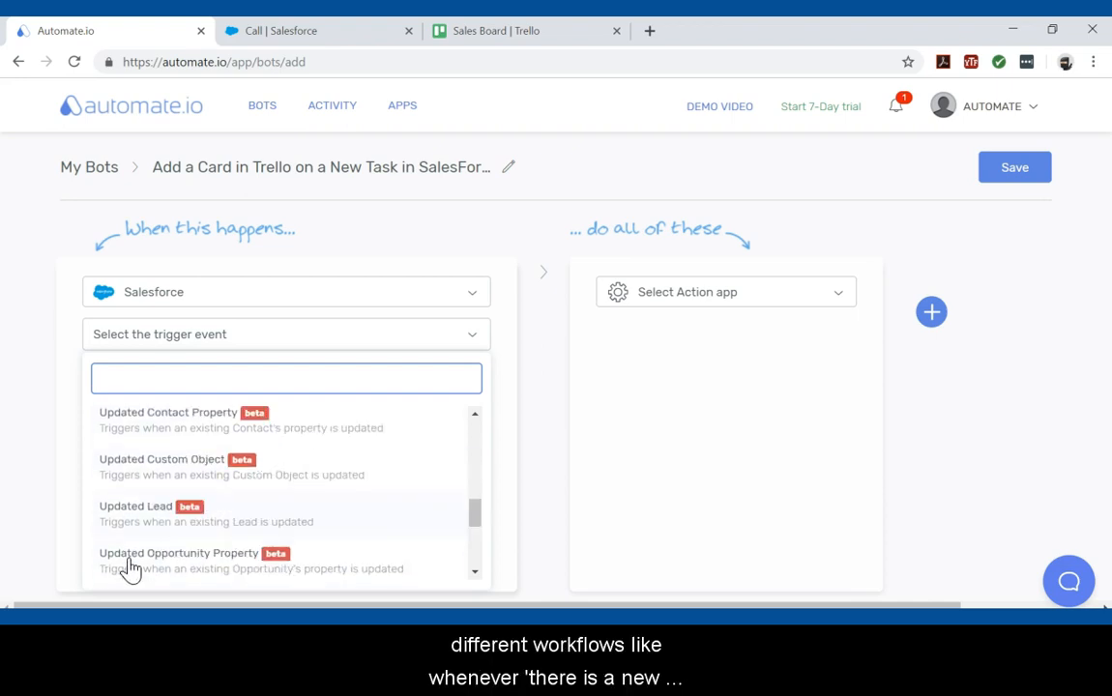
{"action": "scroll", "coordinate": [136, 559], "scroll_direction": "up", "scroll_amount": 4}
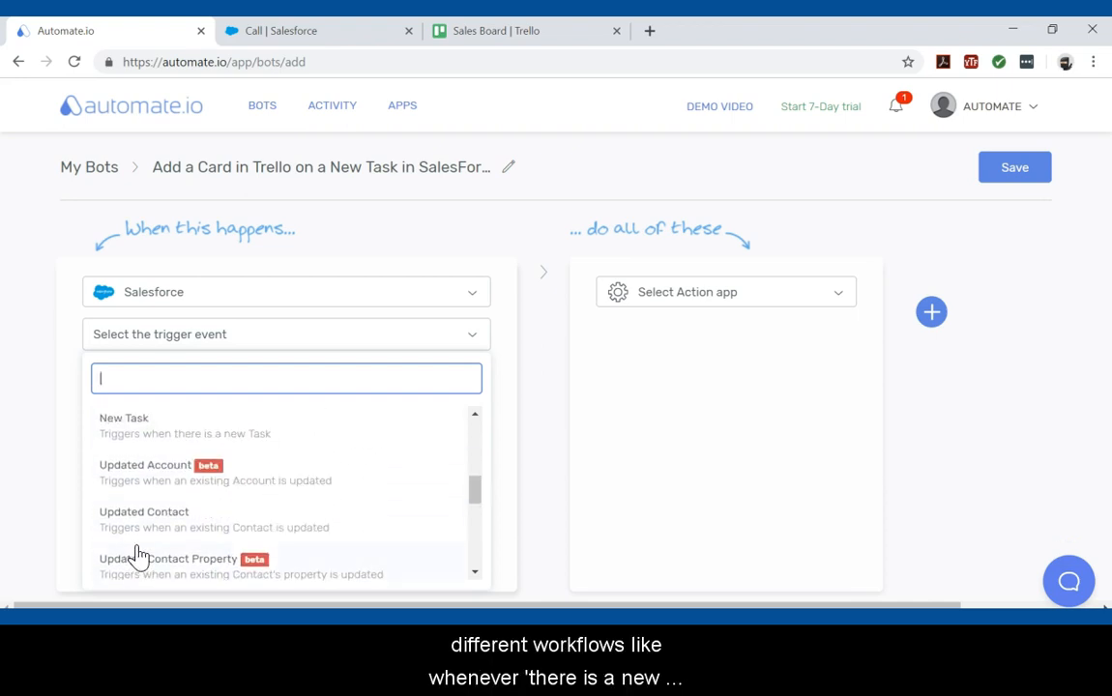
{"action": "scroll", "coordinate": [139, 555], "scroll_direction": "up", "scroll_amount": 2}
{"action": "scroll", "coordinate": [139, 554], "scroll_direction": "up", "scroll_amount": 5}
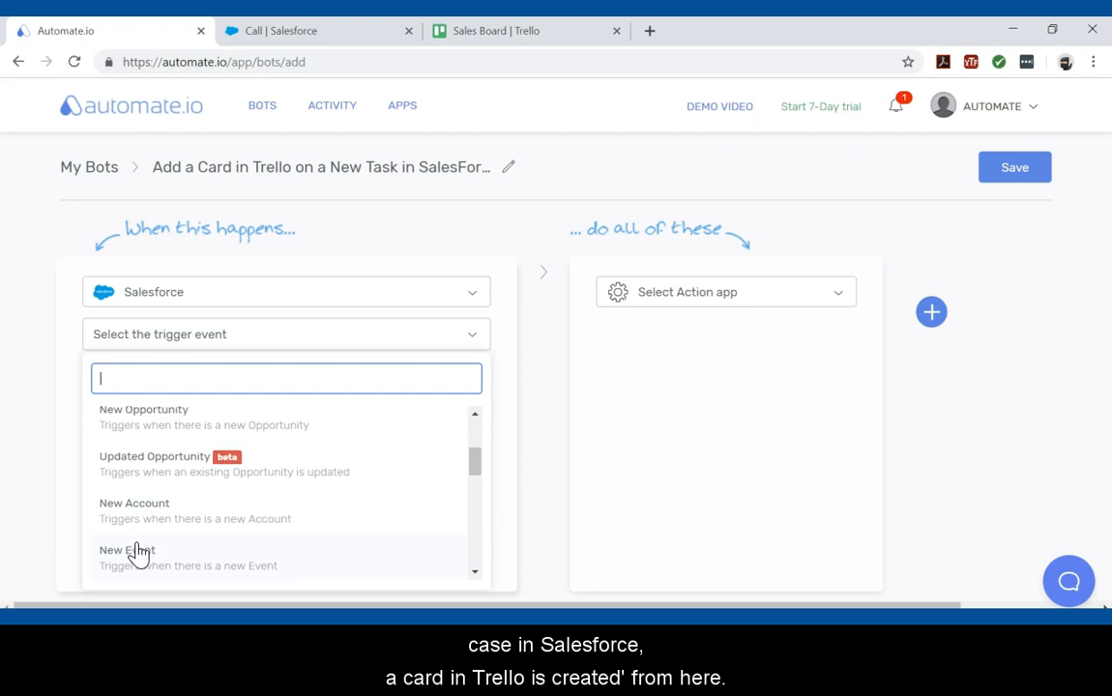
{"action": "scroll", "coordinate": [139, 554], "scroll_direction": "down", "scroll_amount": 3}
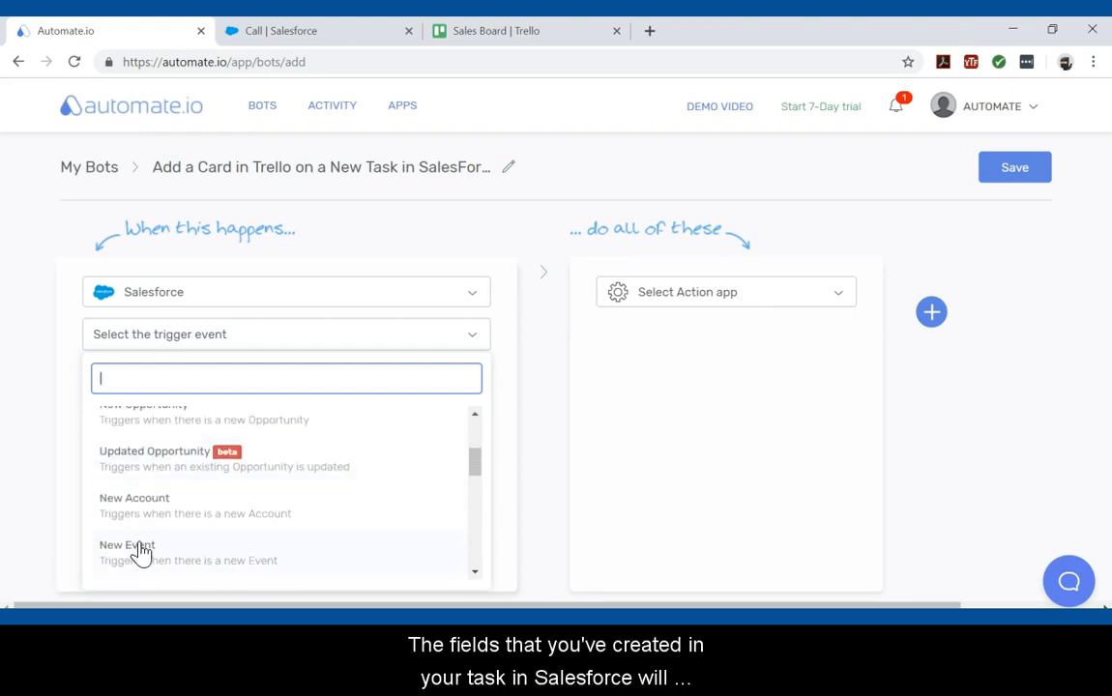
{"action": "scroll", "coordinate": [140, 552], "scroll_direction": "down", "scroll_amount": 2}
{"action": "left_click", "coordinate": [142, 532]}
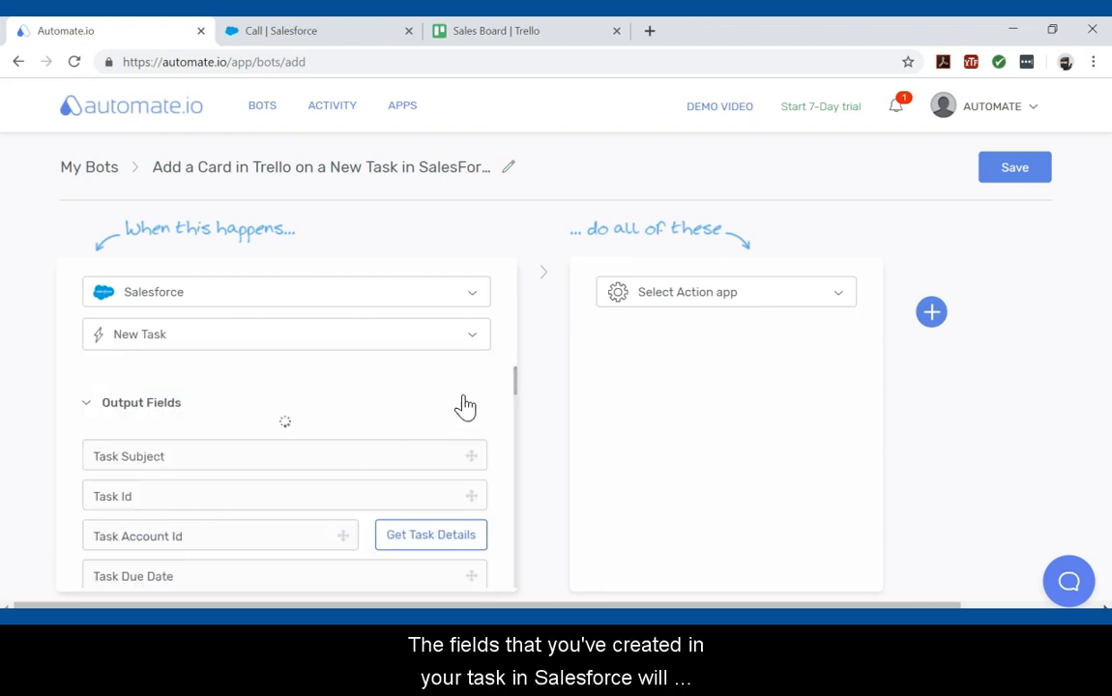
{"action": "scroll", "coordinate": [426, 431], "scroll_direction": "down", "scroll_amount": 1}
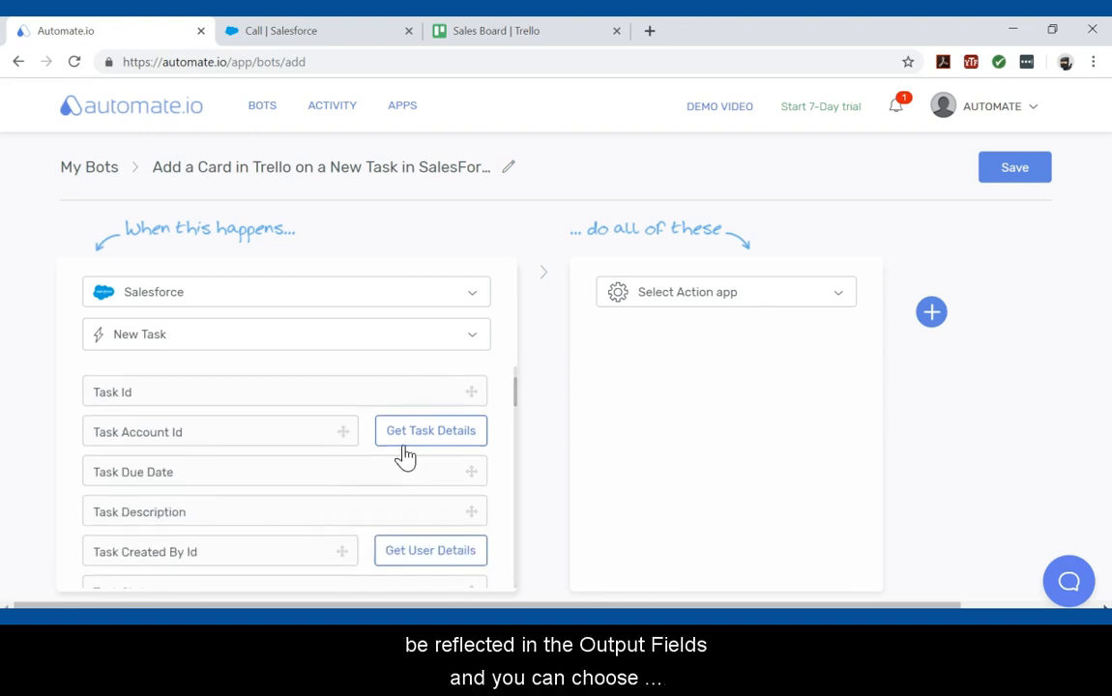
{"action": "scroll", "coordinate": [320, 548], "scroll_direction": "down", "scroll_amount": 1}
{"action": "scroll", "coordinate": [321, 552], "scroll_direction": "down", "scroll_amount": 2}
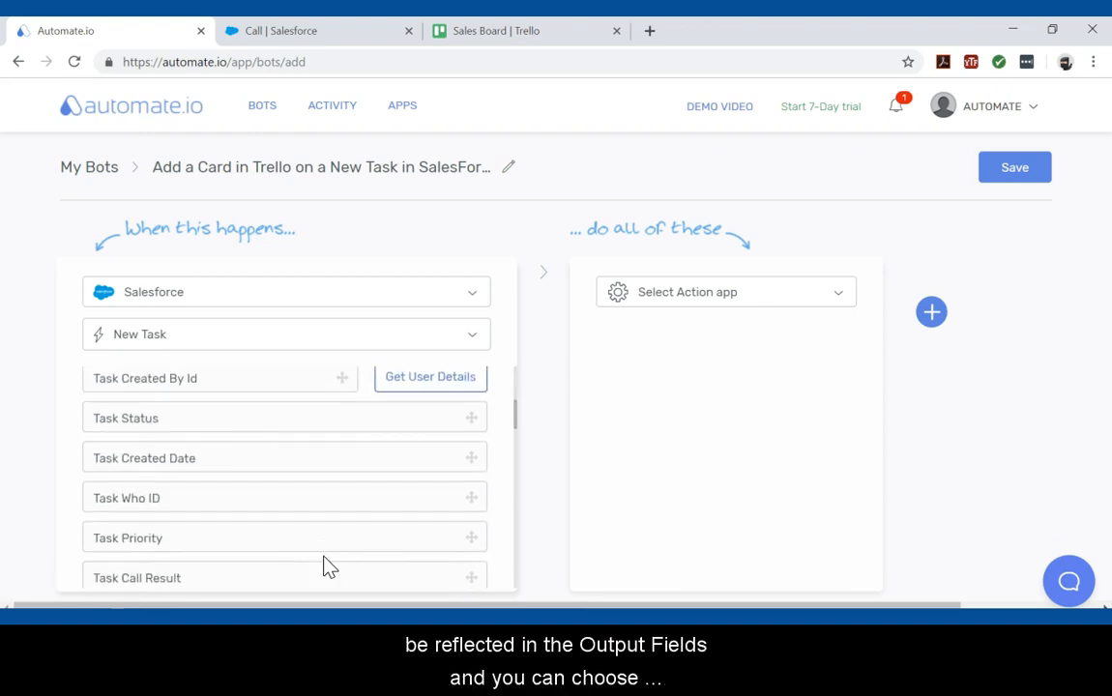
{"action": "scroll", "coordinate": [322, 550], "scroll_direction": "down", "scroll_amount": 1}
{"action": "scroll", "coordinate": [322, 549], "scroll_direction": "down", "scroll_amount": 5}
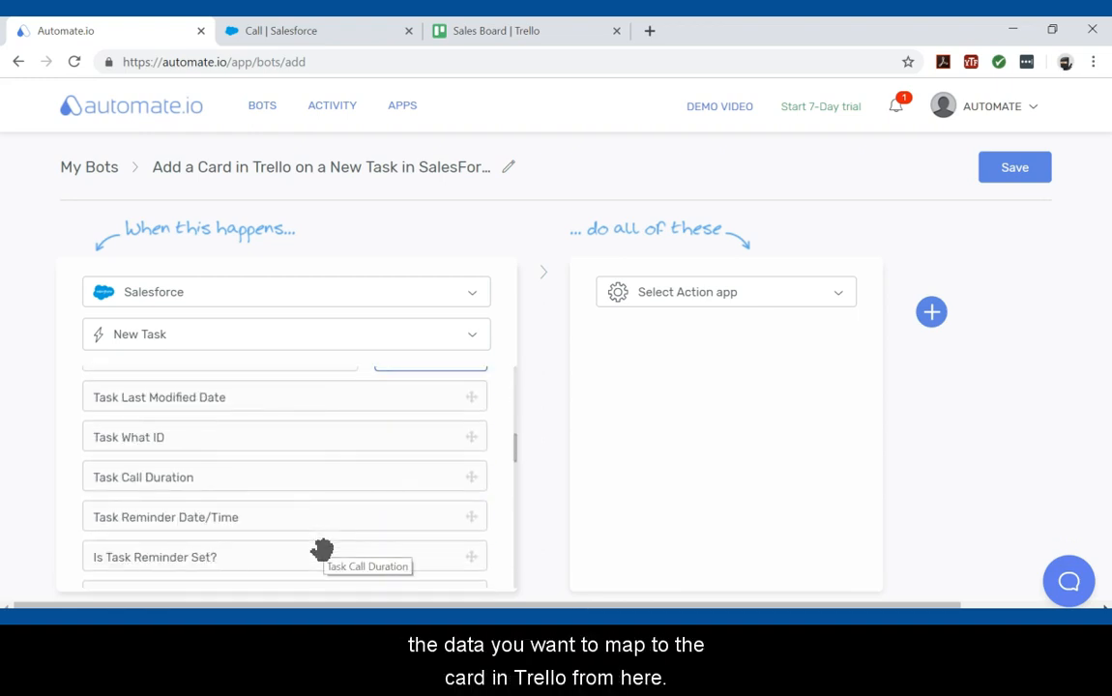
{"action": "scroll", "coordinate": [324, 551], "scroll_direction": "up", "scroll_amount": 10}
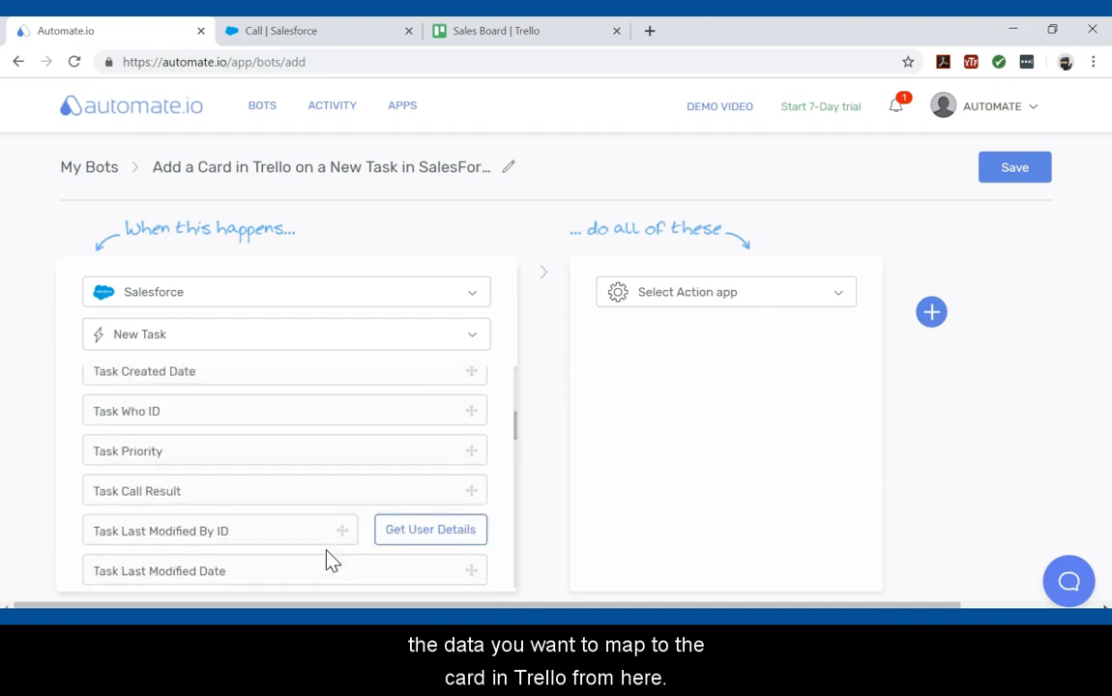
Search for and choose Trello as the action app.
{"action": "left_click", "coordinate": [692, 300]}
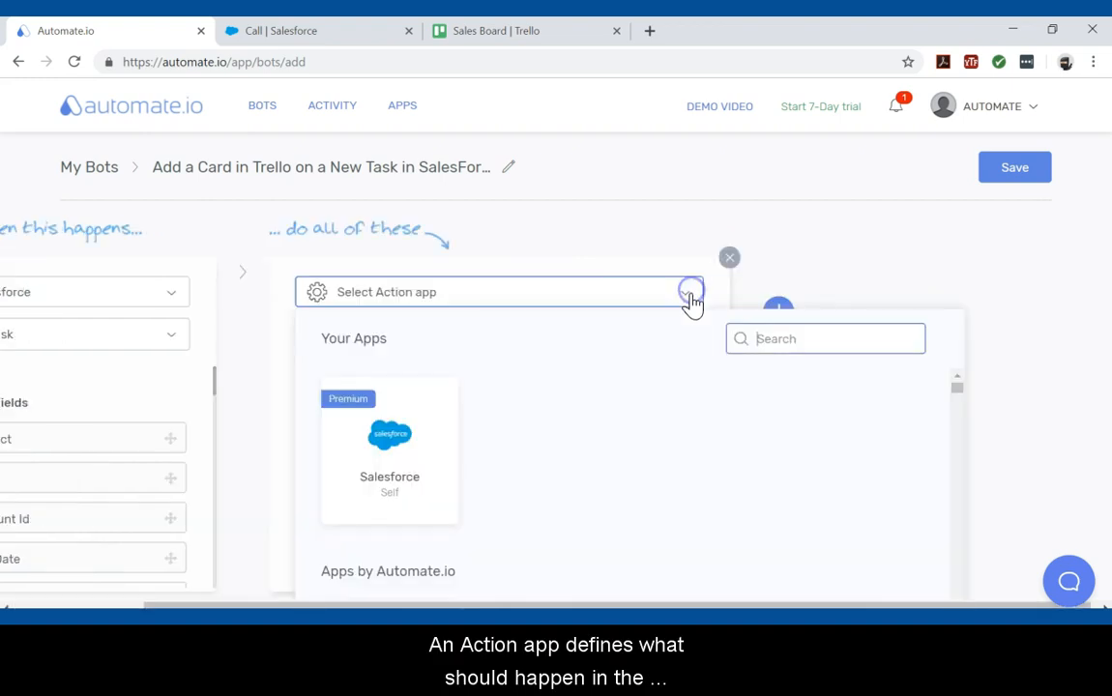
{"action": "type", "text": "tr"}
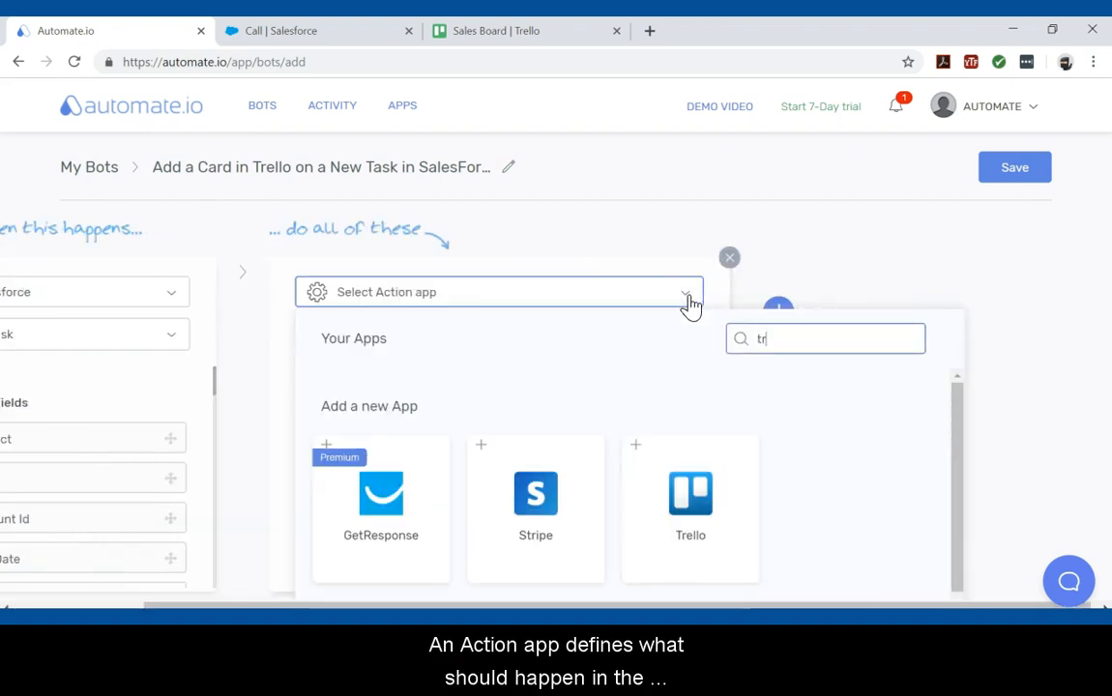
{"action": "type", "text": "ell"}
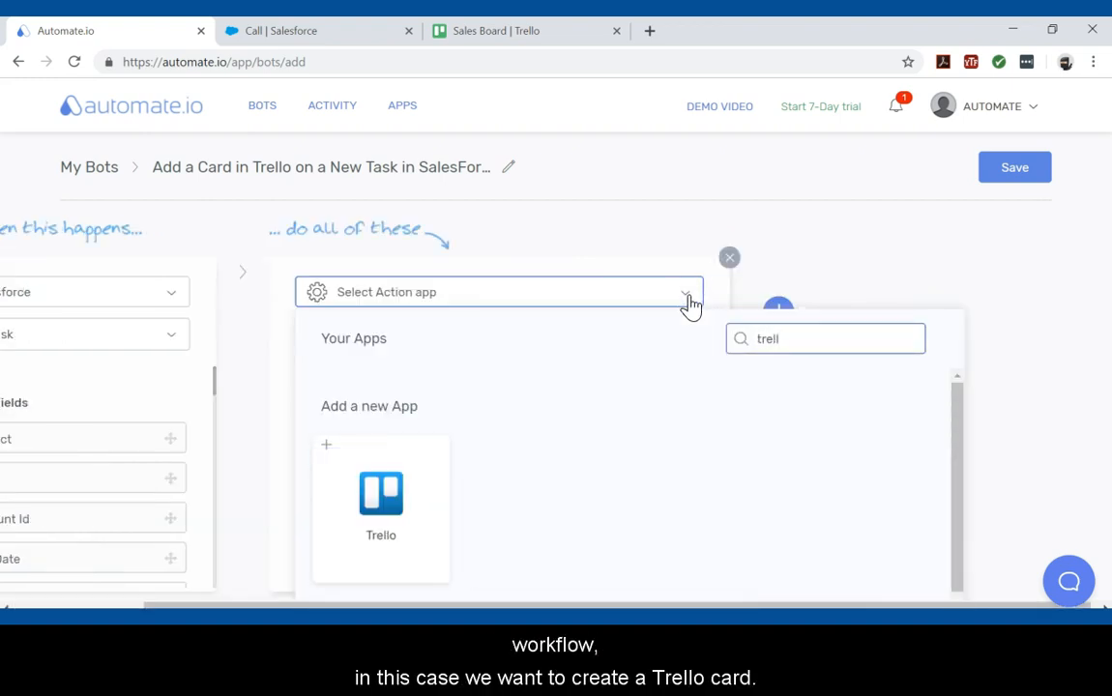
{"action": "left_click", "coordinate": [374, 510]}
Authorize the Trello account to be used by Automate.io and save the connection.
{"action": "left_click", "coordinate": [840, 324]}
{"action": "scroll", "coordinate": [800, 489], "scroll_direction": "down", "scroll_amount": 1}
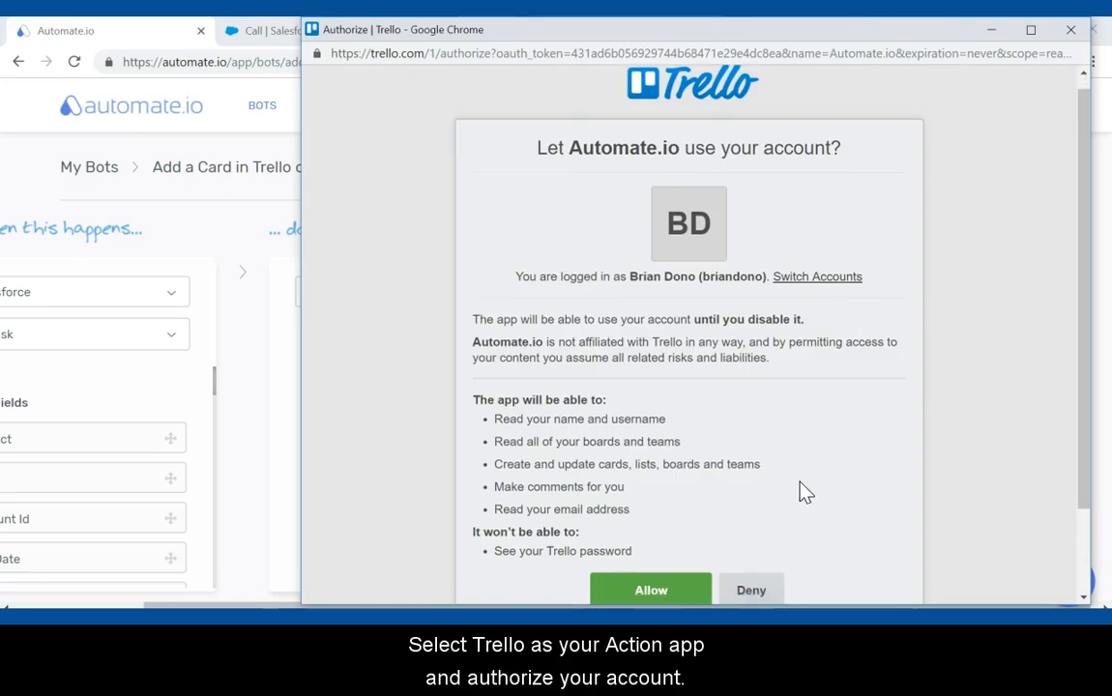
{"action": "left_click", "coordinate": [673, 520]}
{"action": "left_click", "coordinate": [862, 319]}
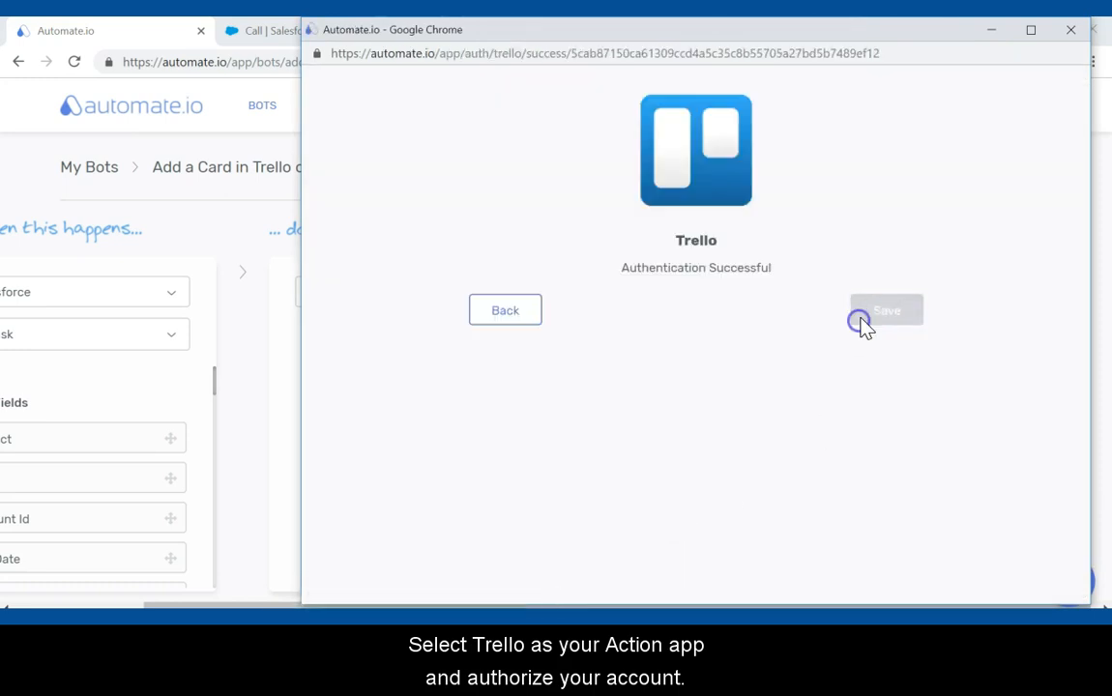
Set the Trello action to Add or Update a Card.
{"action": "left_click_drag", "start_coordinate": [839, 607], "coordinate": [666, 606]}
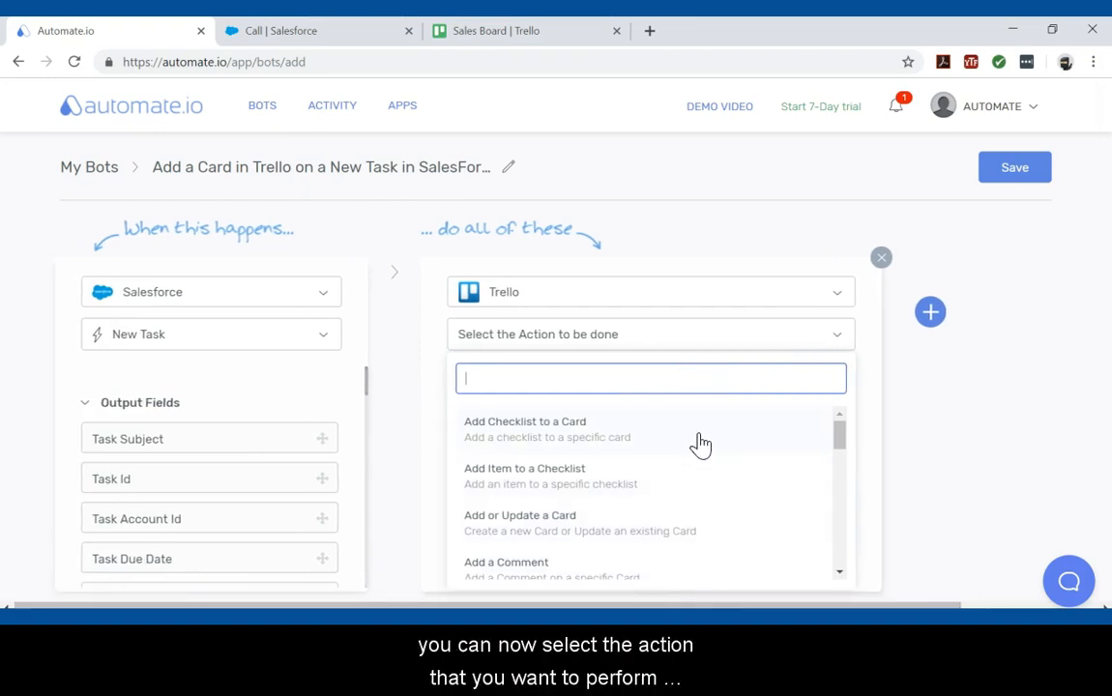
{"action": "scroll", "coordinate": [694, 517], "scroll_direction": "down", "scroll_amount": 3}
{"action": "scroll", "coordinate": [693, 530], "scroll_direction": "down", "scroll_amount": 5}
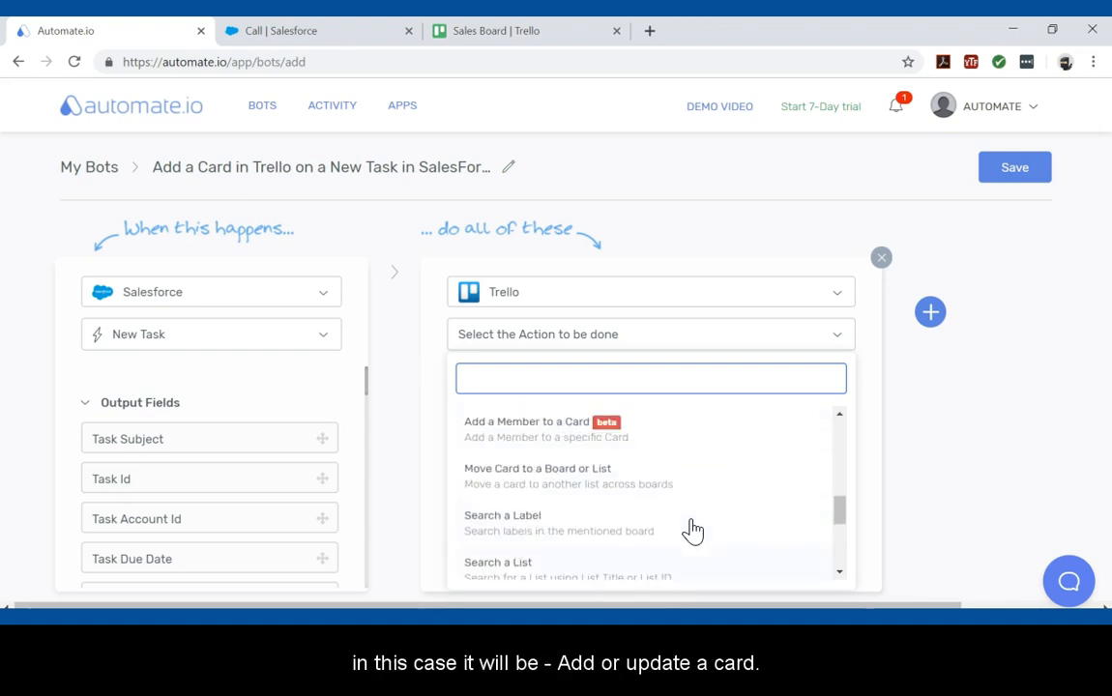
{"action": "scroll", "coordinate": [692, 530], "scroll_direction": "up", "scroll_amount": 6}
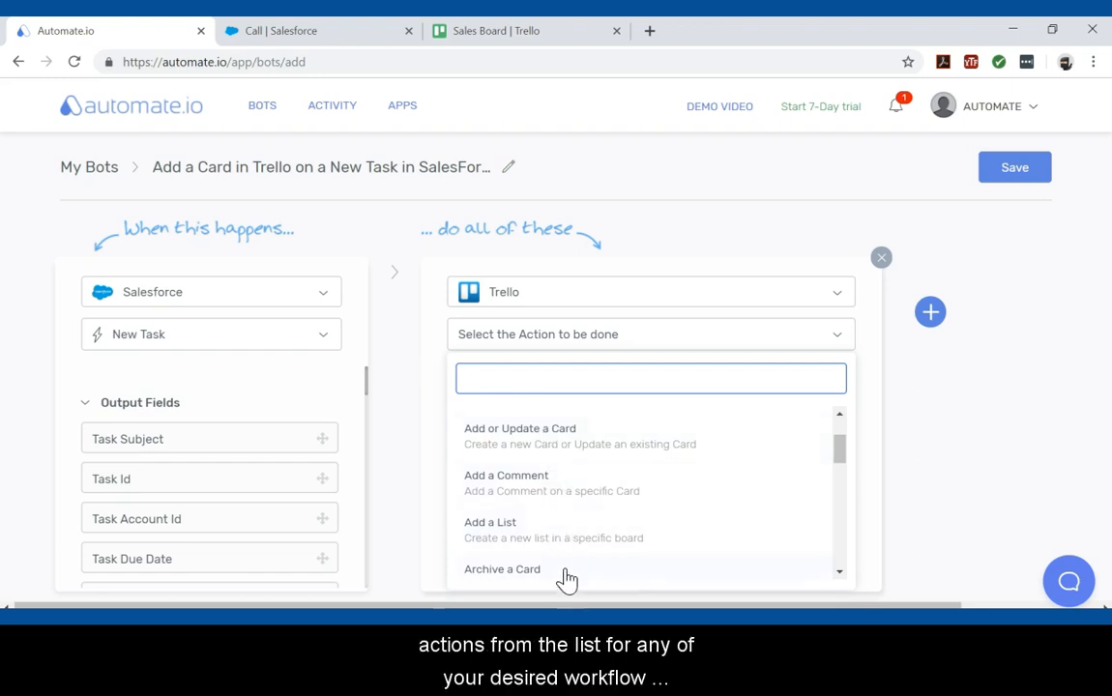
{"action": "scroll", "coordinate": [576, 530], "scroll_direction": "up", "scroll_amount": 1}
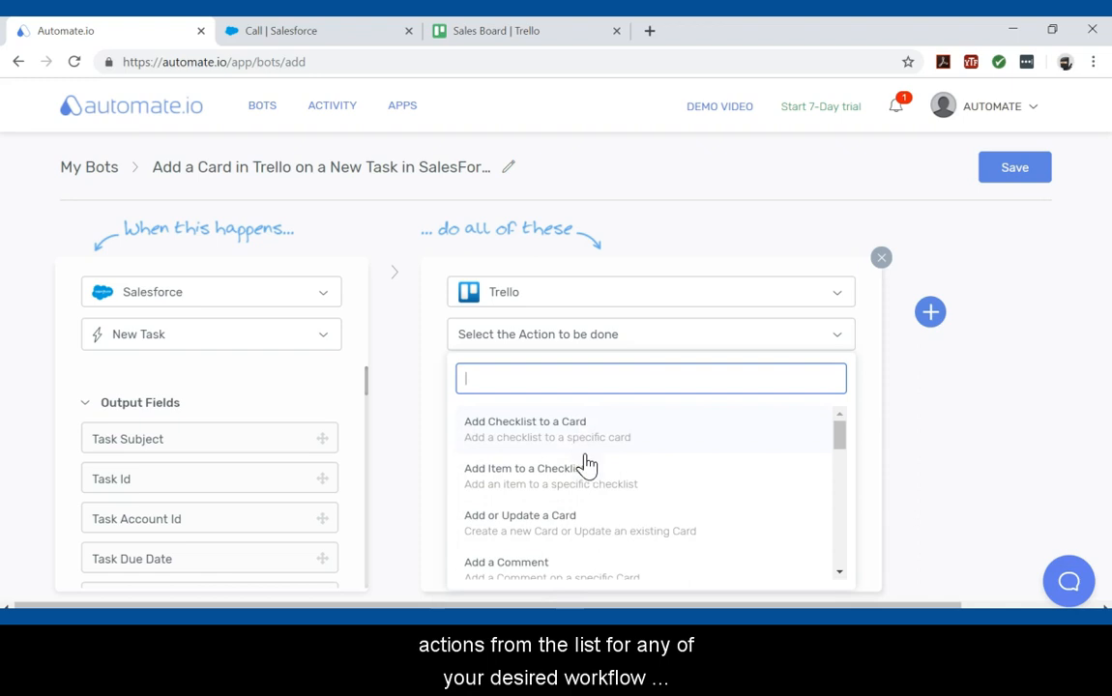
{"action": "left_click", "coordinate": [597, 532]}
Set the card's board to Sales Board.
{"action": "scroll", "coordinate": [657, 496], "scroll_direction": "down", "scroll_amount": 2}
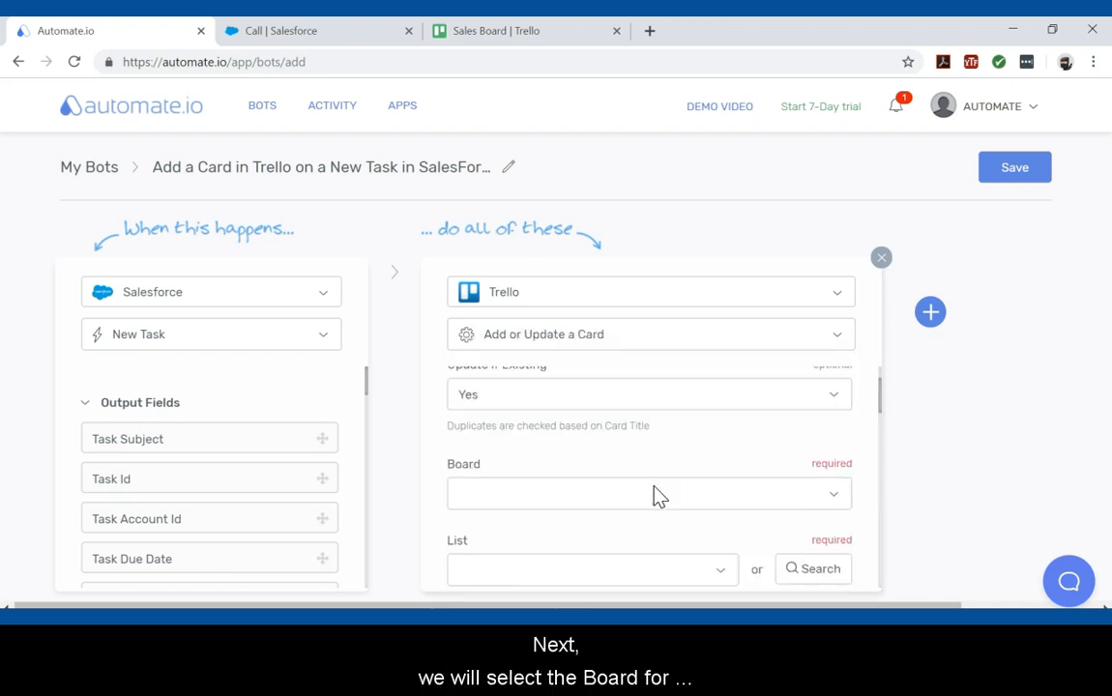
{"action": "left_click", "coordinate": [837, 477]}
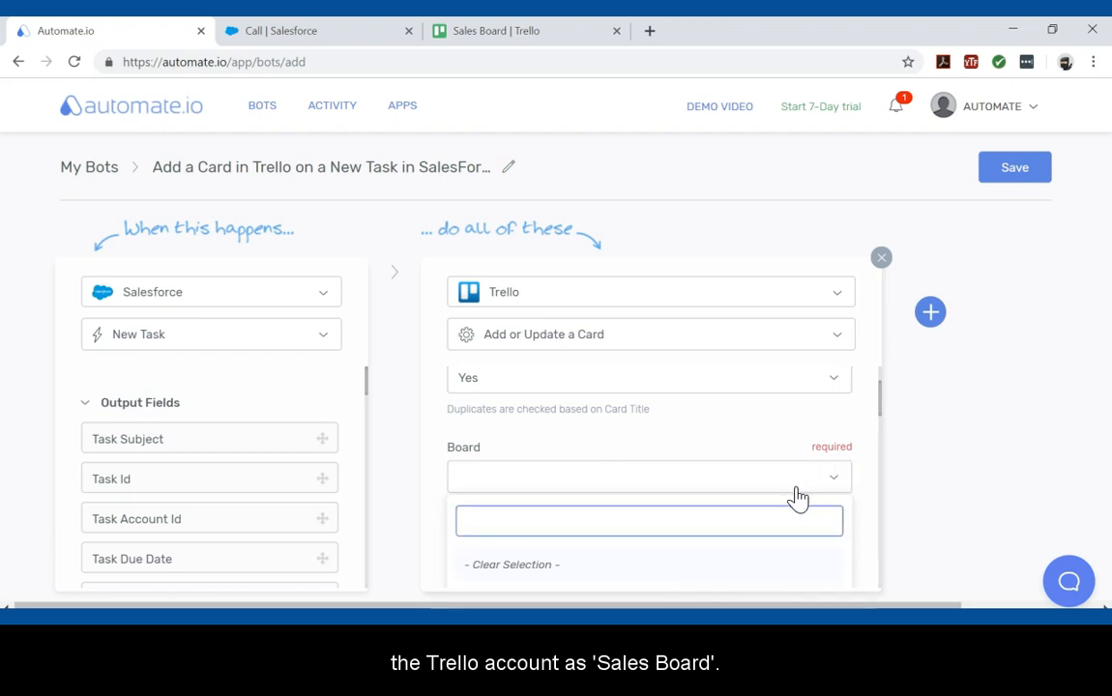
{"action": "left_click", "coordinate": [628, 542]}
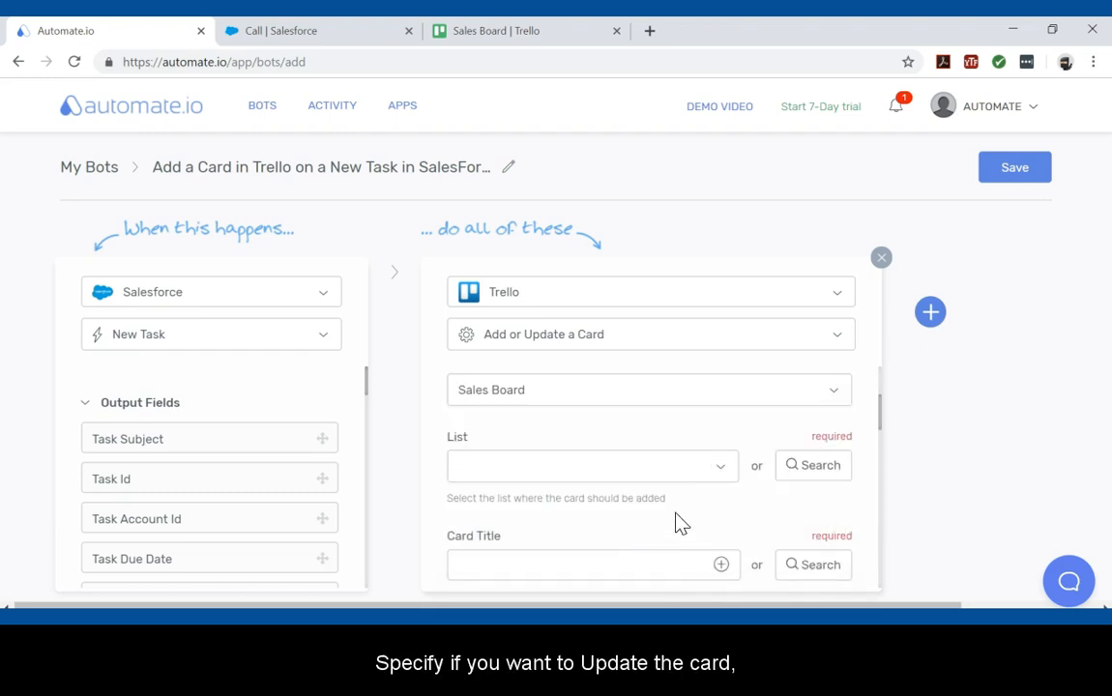
{"action": "scroll", "coordinate": [720, 475], "scroll_direction": "up", "scroll_amount": 2}
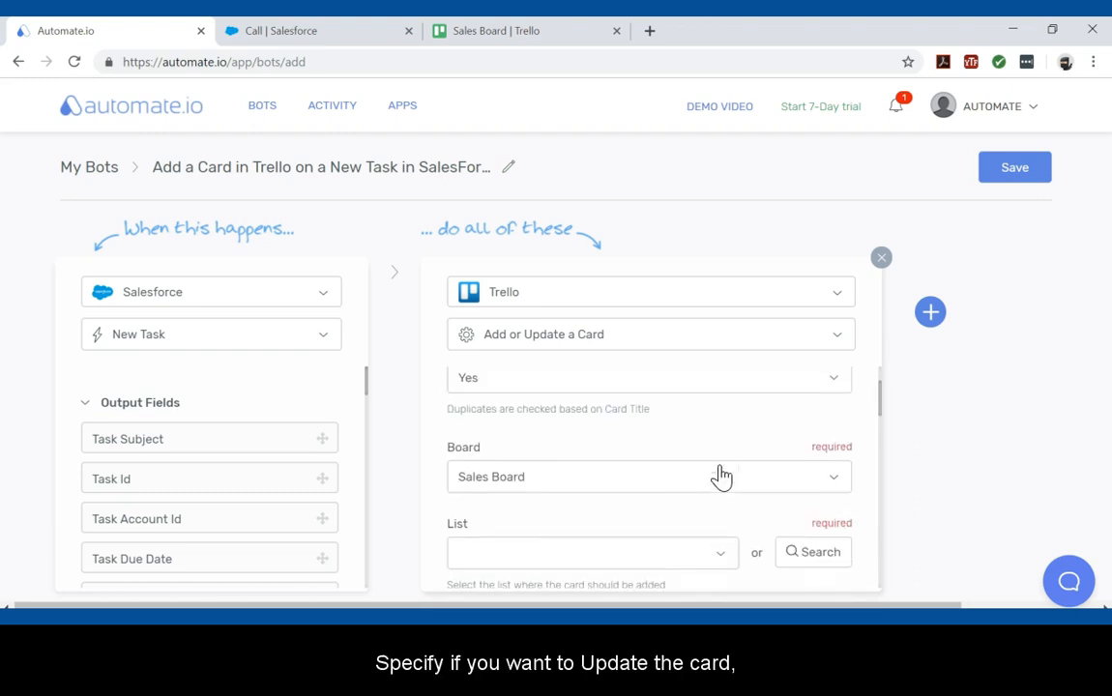
{"action": "scroll", "coordinate": [661, 484], "scroll_direction": "up", "scroll_amount": 1}
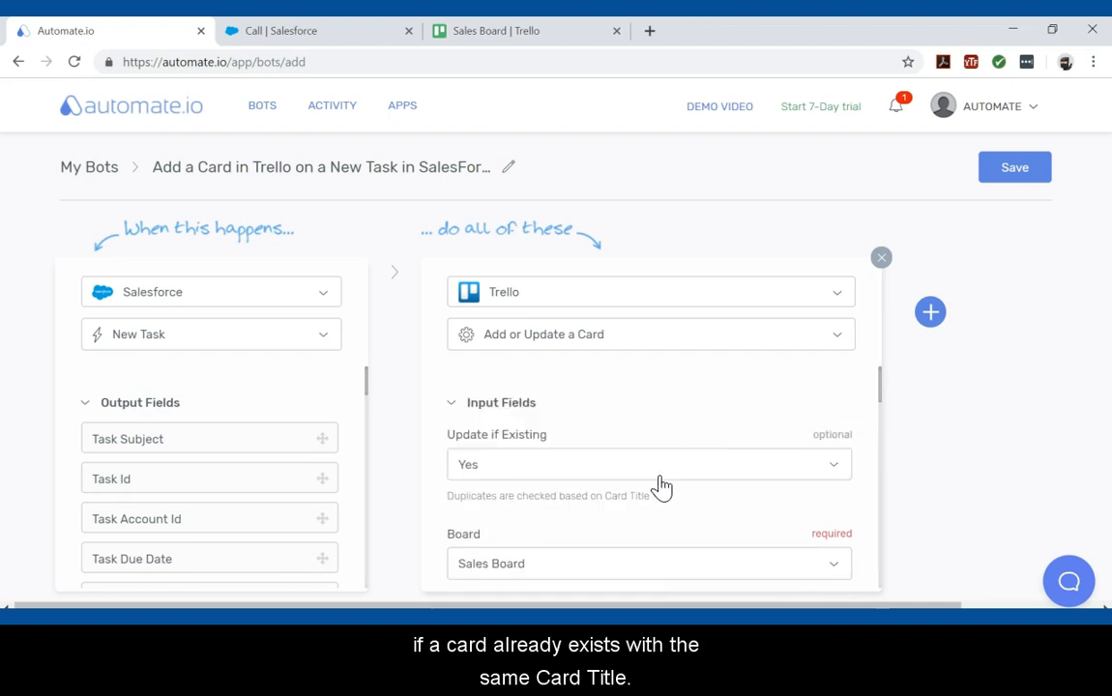
Set Update if Existing to Yes for the Trello card action.
{"action": "left_click", "coordinate": [469, 465]}
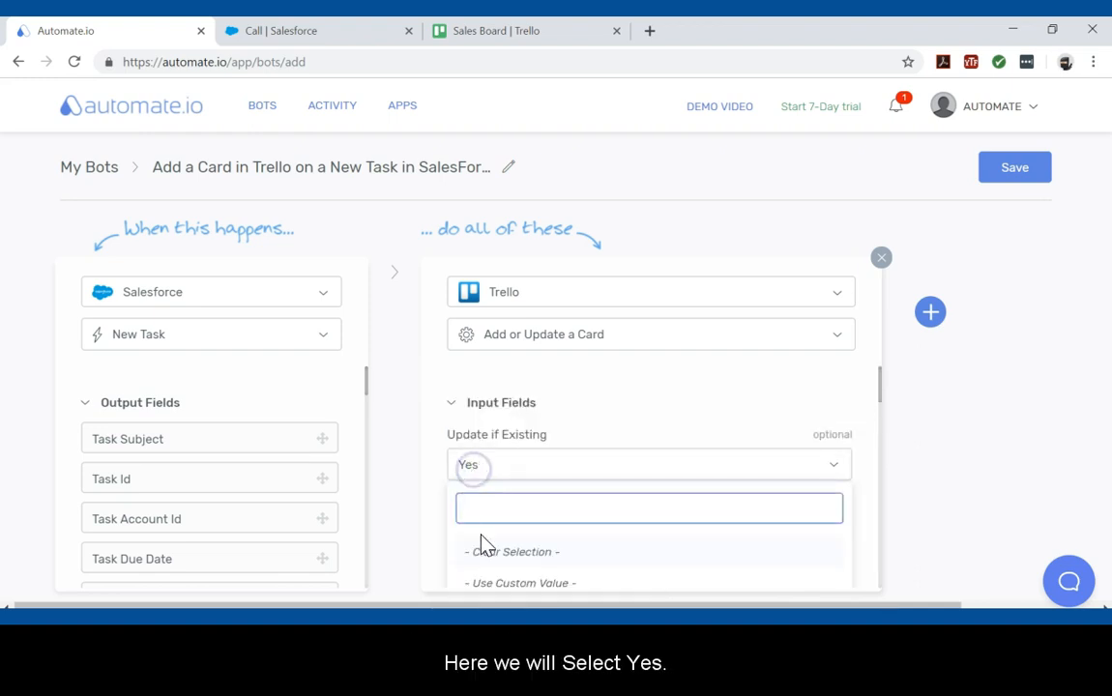
{"action": "scroll", "coordinate": [484, 527], "scroll_direction": "down", "scroll_amount": 2}
{"action": "left_click", "coordinate": [474, 447]}
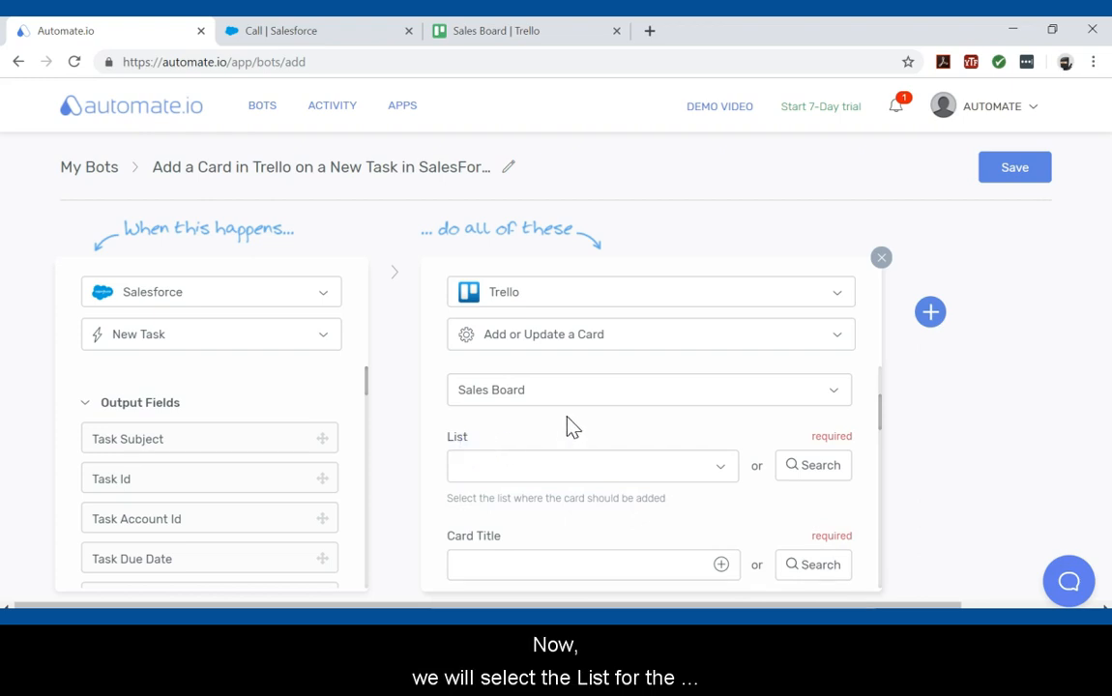
Choose Work to do as the Trello list where the card is added.
{"action": "left_click", "coordinate": [723, 474]}
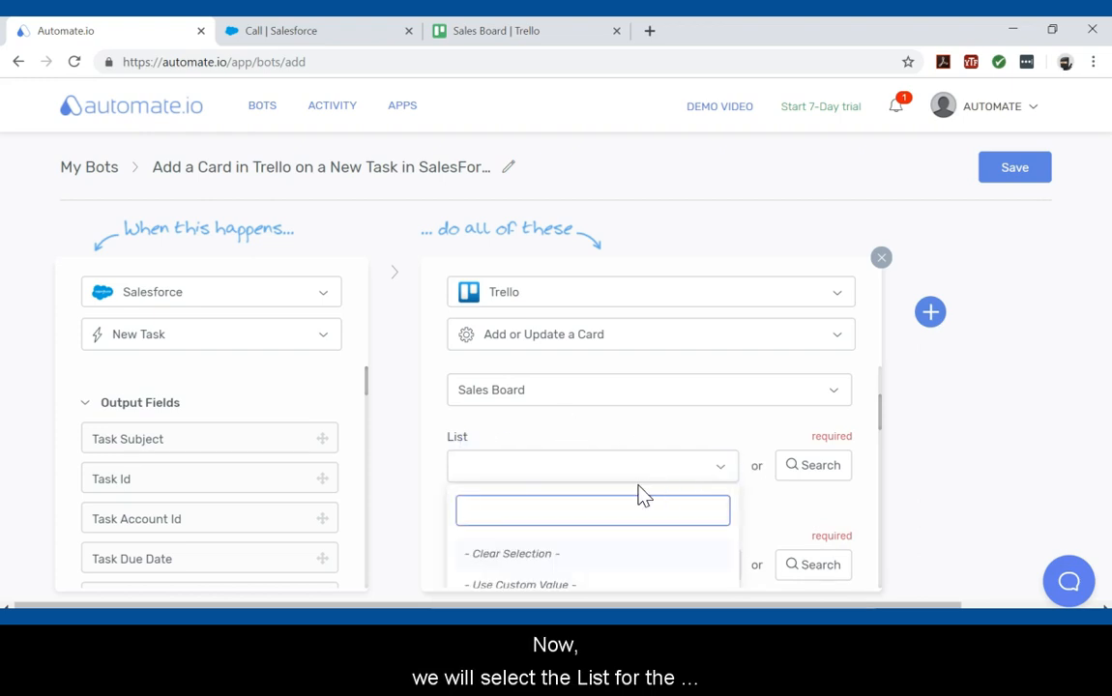
{"action": "scroll", "coordinate": [646, 494], "scroll_direction": "down", "scroll_amount": 1}
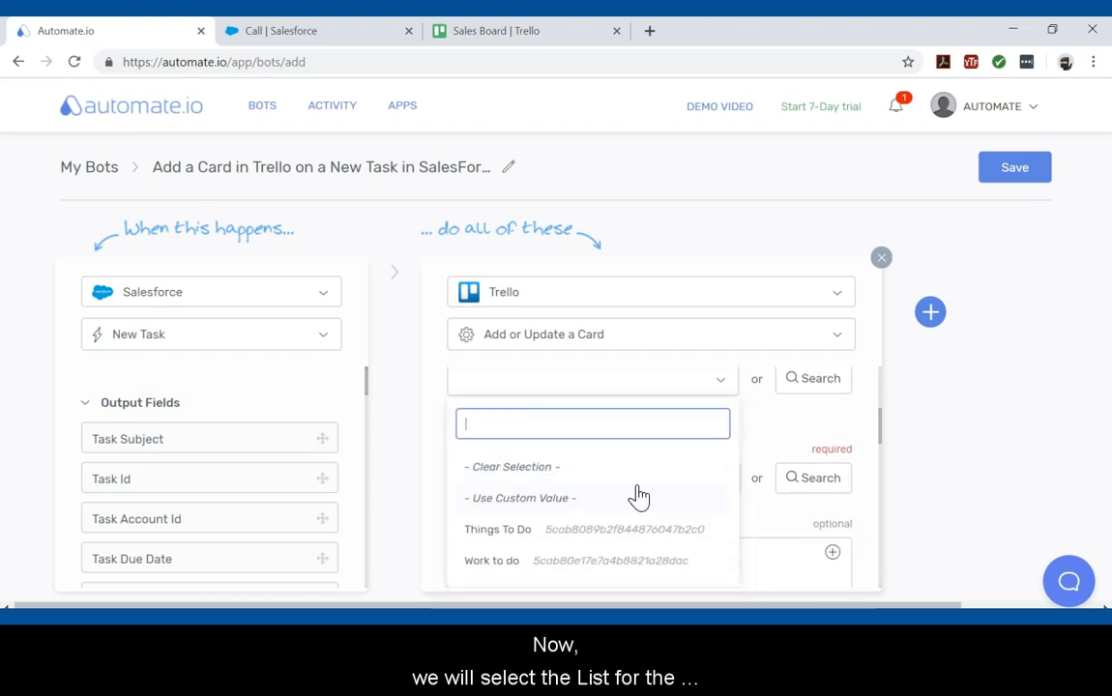
{"action": "left_click", "coordinate": [618, 561]}
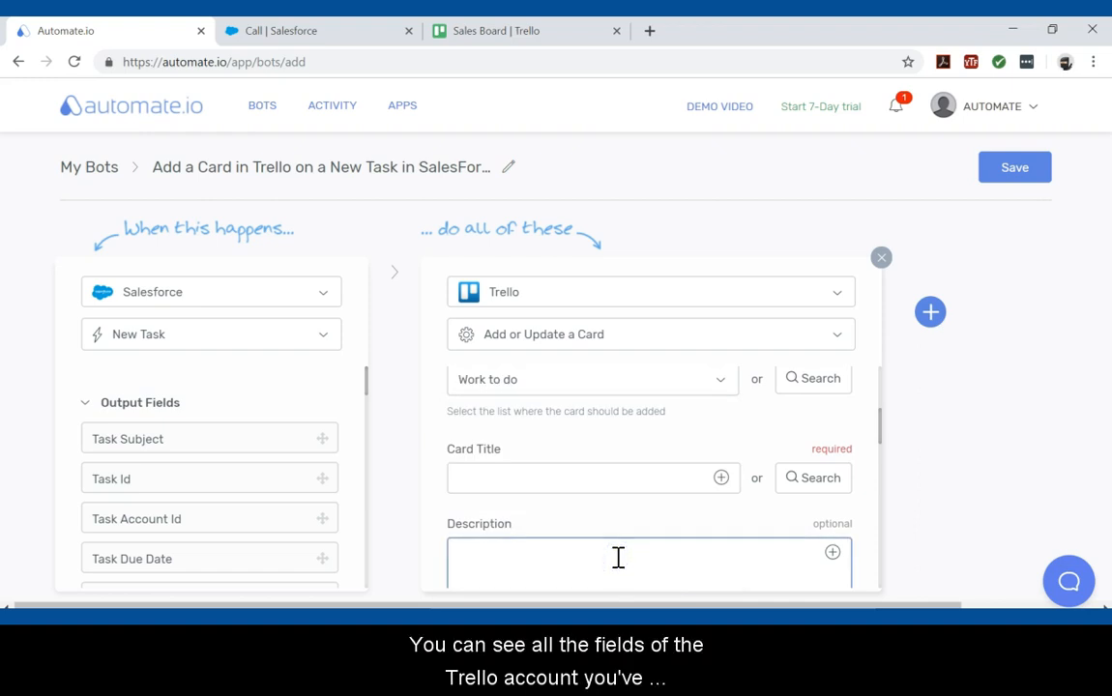
Map the Salesforce Task Subject output field into the Trello Card Title field.
{"action": "scroll", "coordinate": [660, 454], "scroll_direction": "down", "scroll_amount": 1}
{"action": "scroll", "coordinate": [657, 455], "scroll_direction": "down", "scroll_amount": 5}
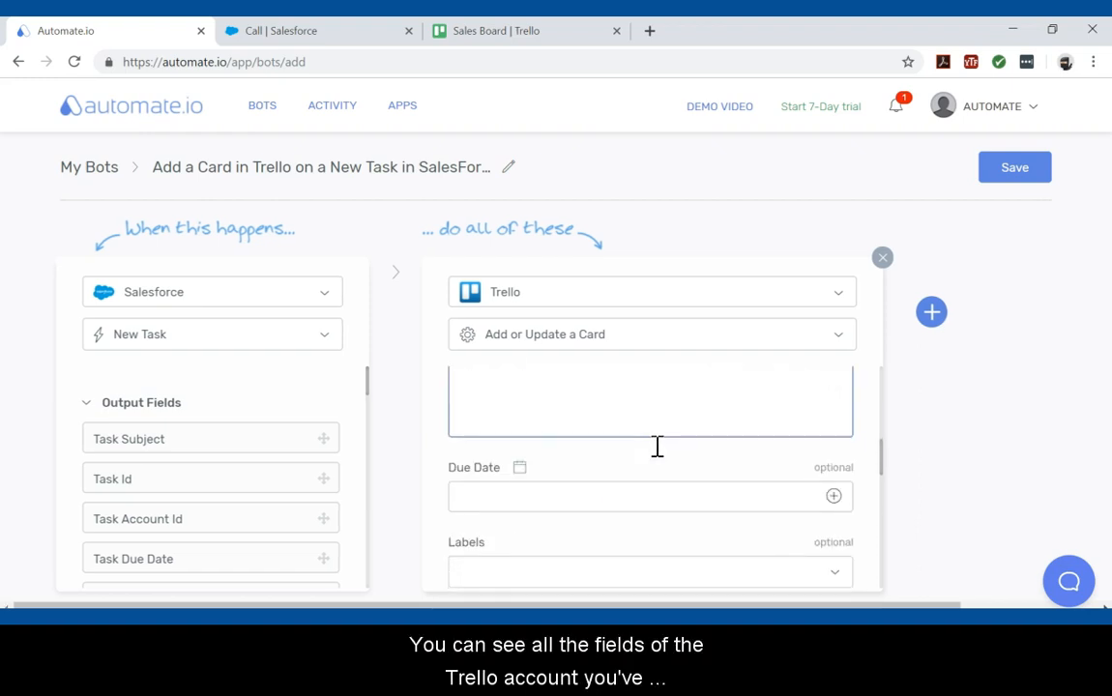
{"action": "scroll", "coordinate": [643, 469], "scroll_direction": "up", "scroll_amount": 6}
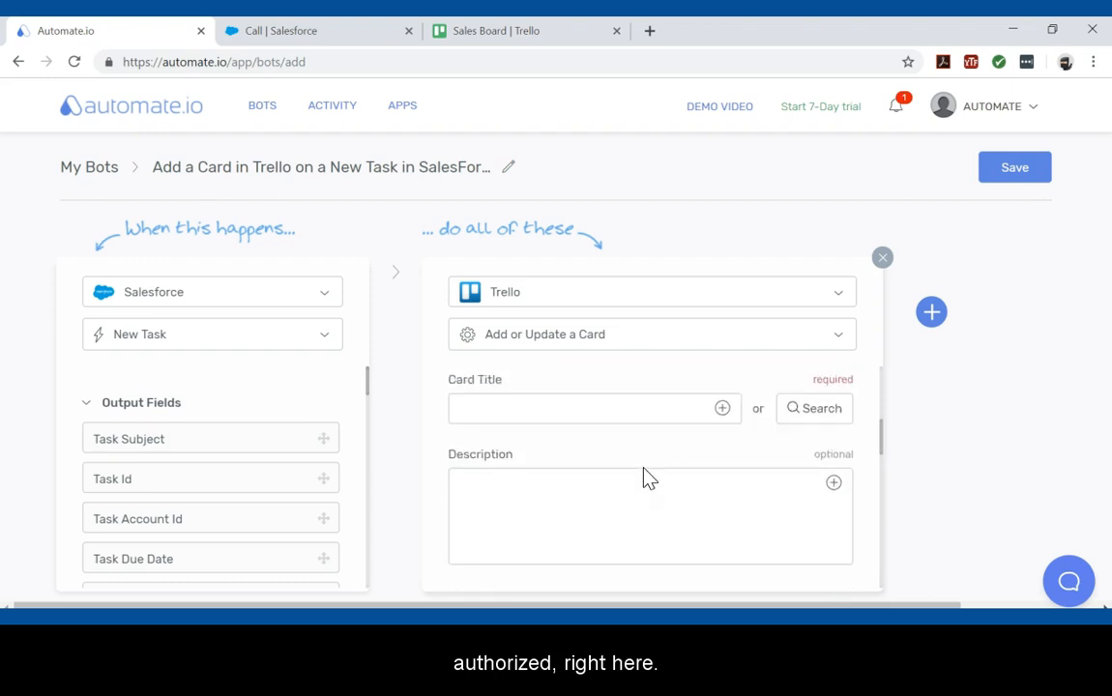
{"action": "scroll", "coordinate": [645, 477], "scroll_direction": "down", "scroll_amount": 1}
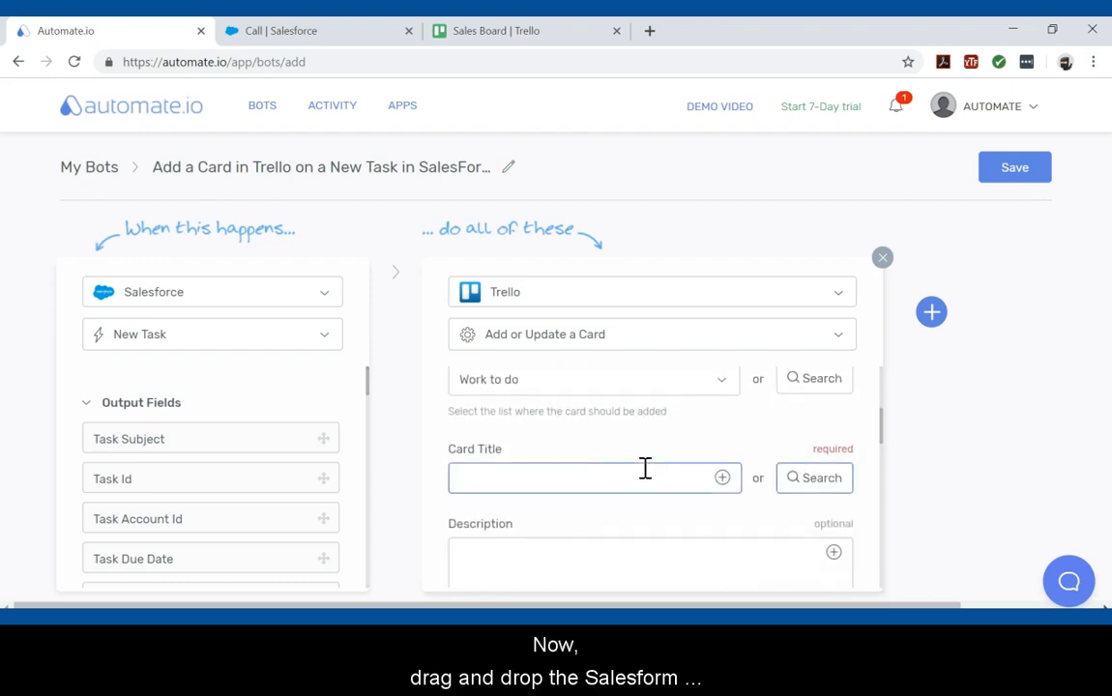
{"action": "left_click_drag", "start_coordinate": [285, 479], "coordinate": [206, 471]}
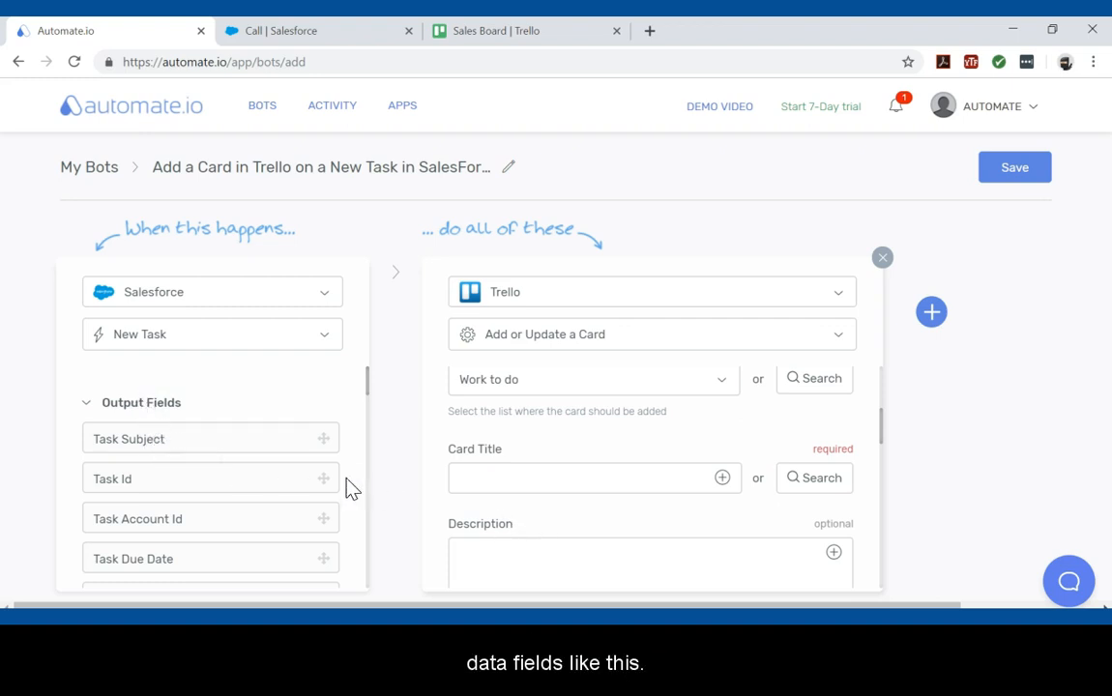
{"action": "left_click_drag", "start_coordinate": [181, 442], "coordinate": [544, 477]}
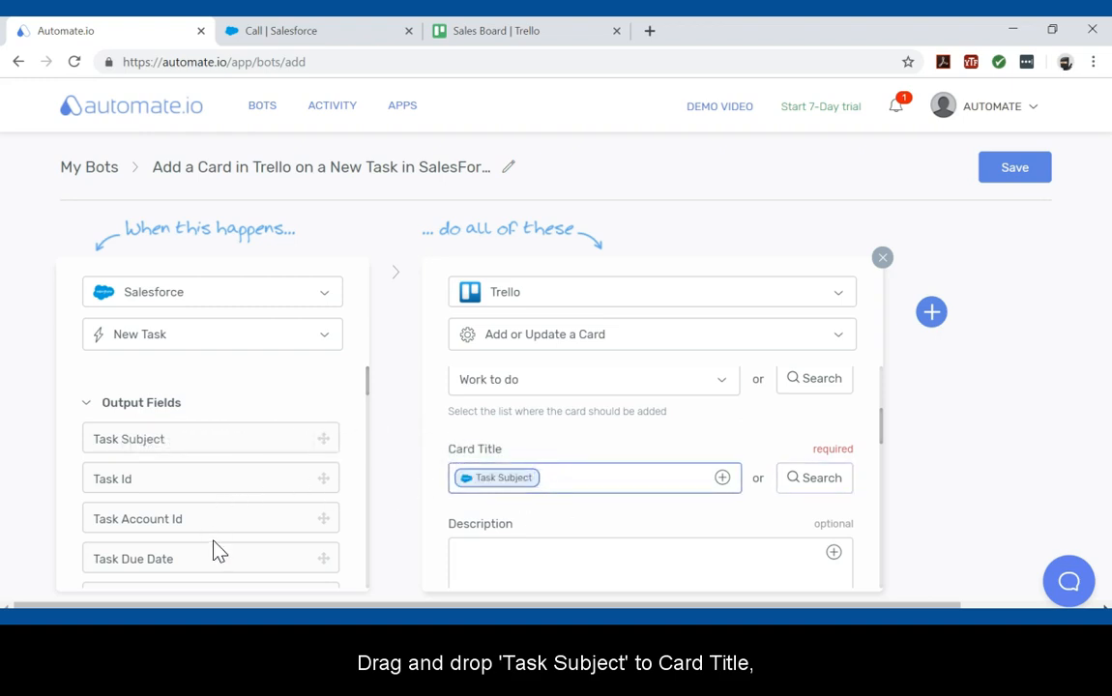
Map Task Description into the card's Description and Task Due Date into its Due Date.
{"action": "scroll", "coordinate": [215, 542], "scroll_direction": "down", "scroll_amount": 1}
{"action": "left_click_drag", "start_coordinate": [182, 510], "coordinate": [539, 552]}
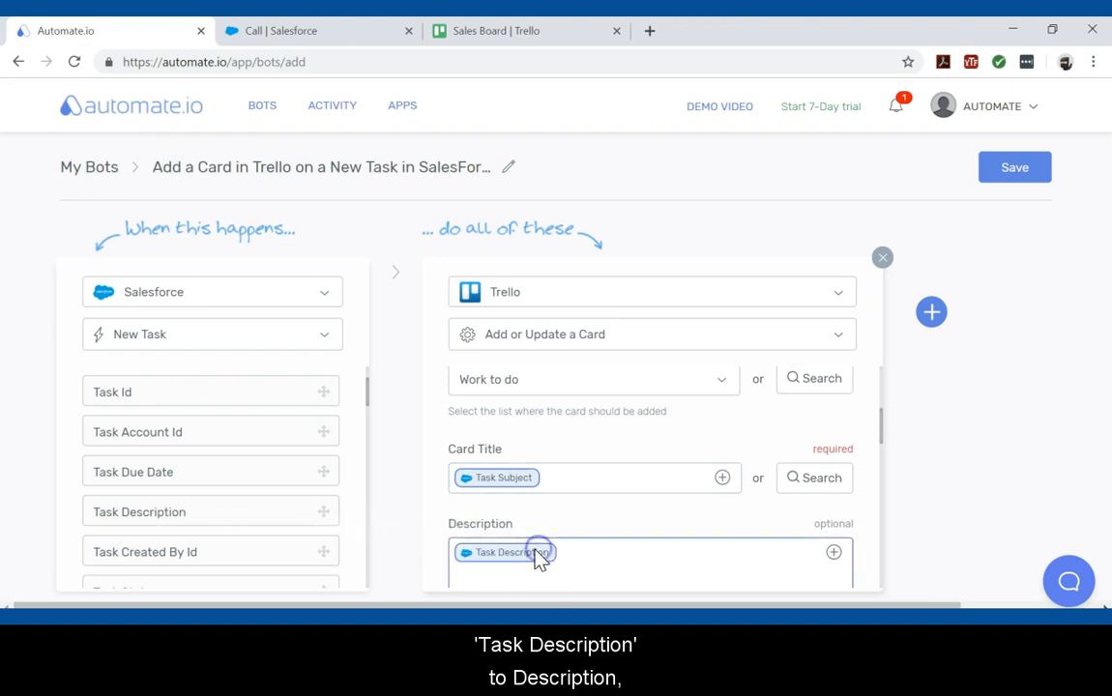
{"action": "scroll", "coordinate": [539, 557], "scroll_direction": "down", "scroll_amount": 2}
{"action": "left_click_drag", "start_coordinate": [199, 463], "coordinate": [526, 526]}
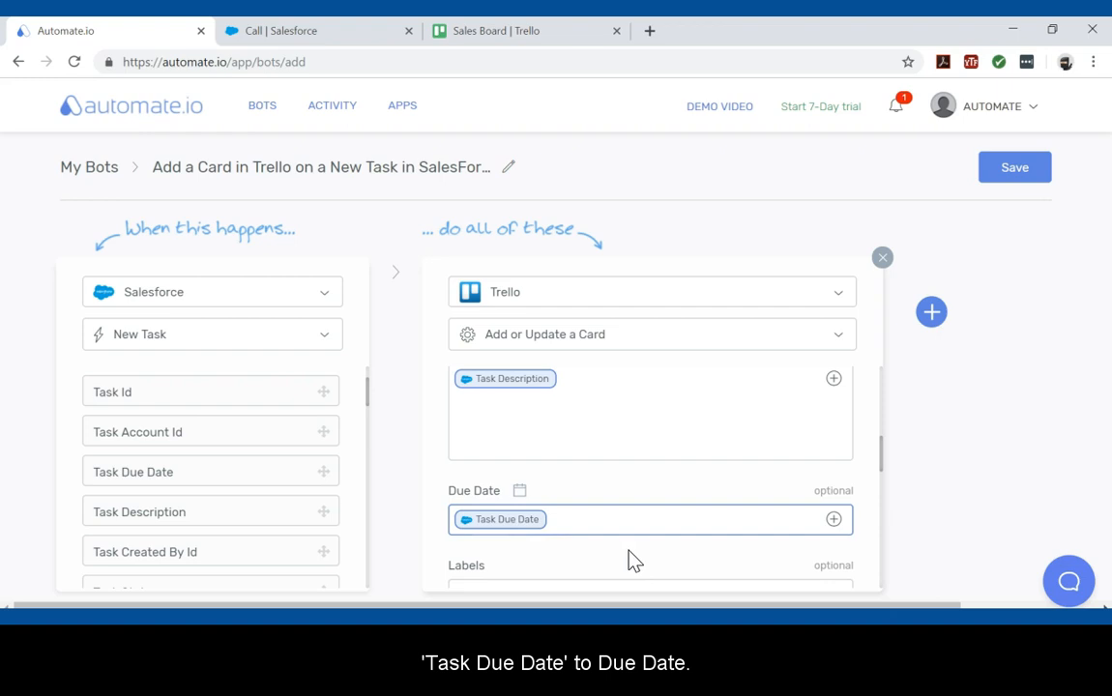
Save the bot and switch it on.
{"action": "scroll", "coordinate": [638, 561], "scroll_direction": "down", "scroll_amount": 1}
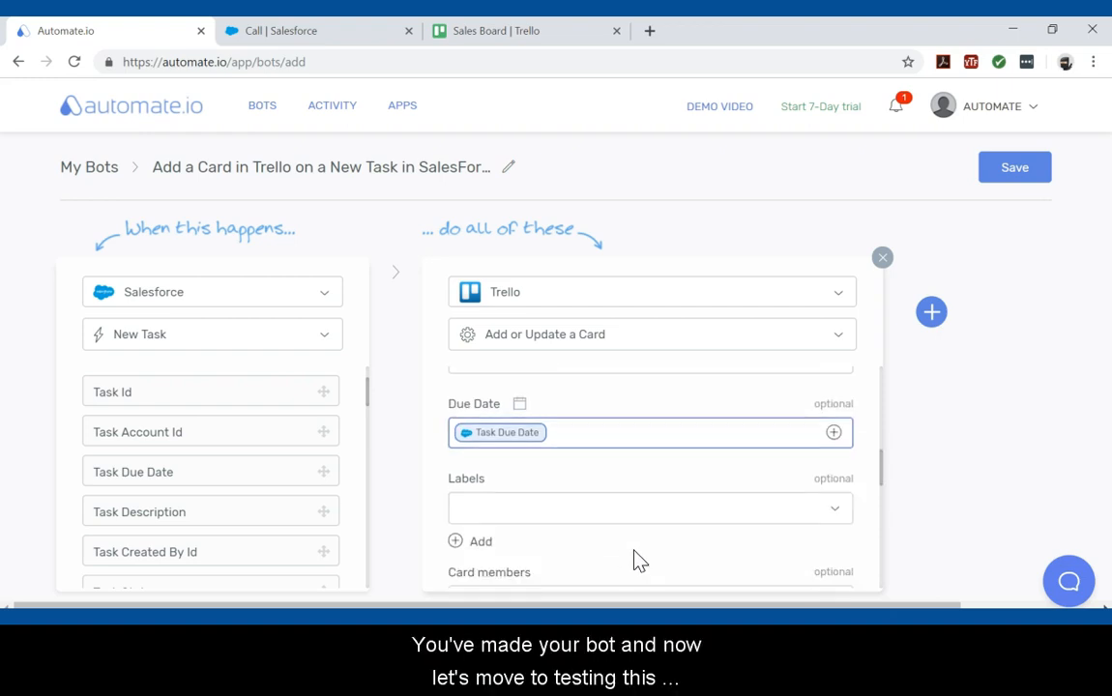
{"action": "scroll", "coordinate": [639, 561], "scroll_direction": "up", "scroll_amount": 8}
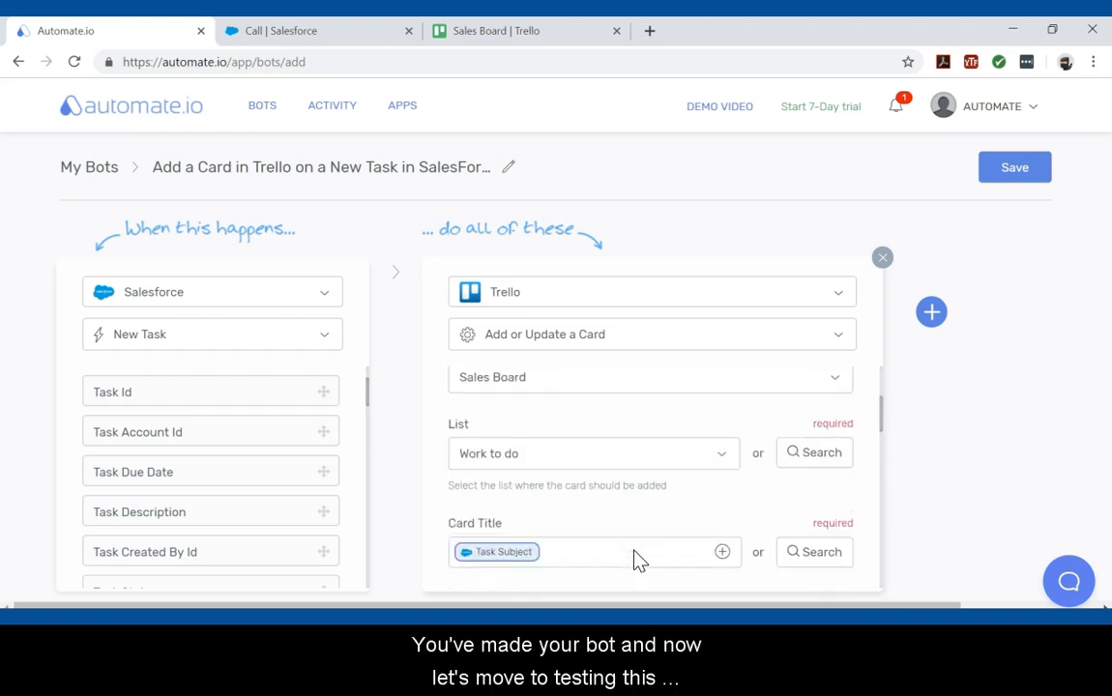
{"action": "left_click", "coordinate": [1016, 168]}
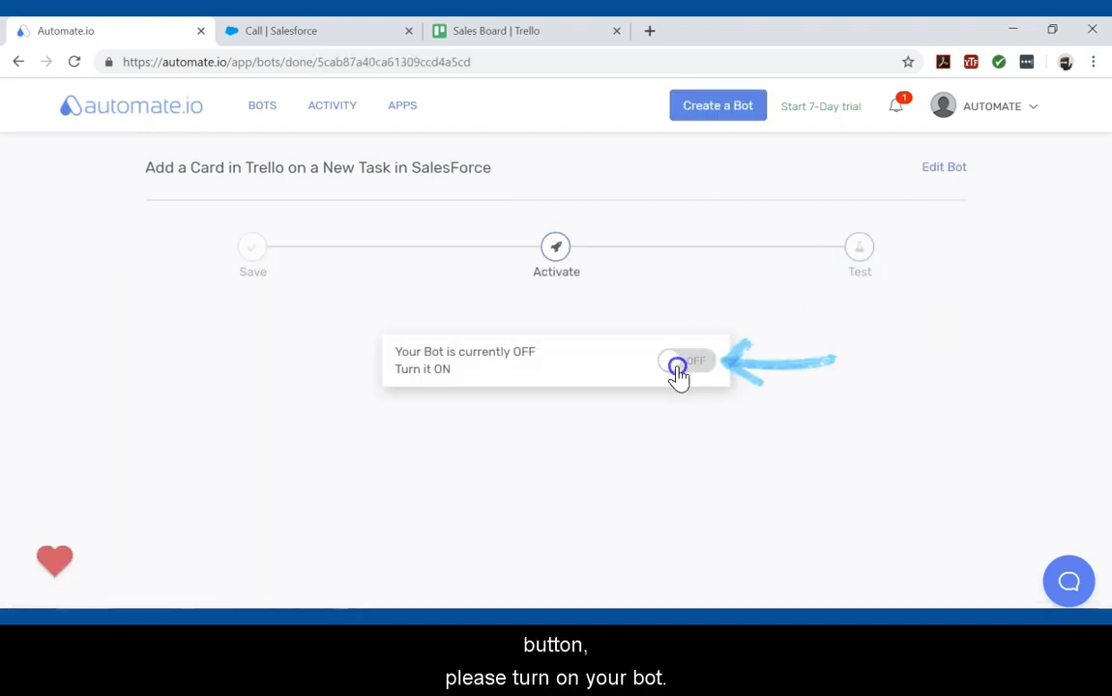
{"action": "left_click", "coordinate": [677, 367]}
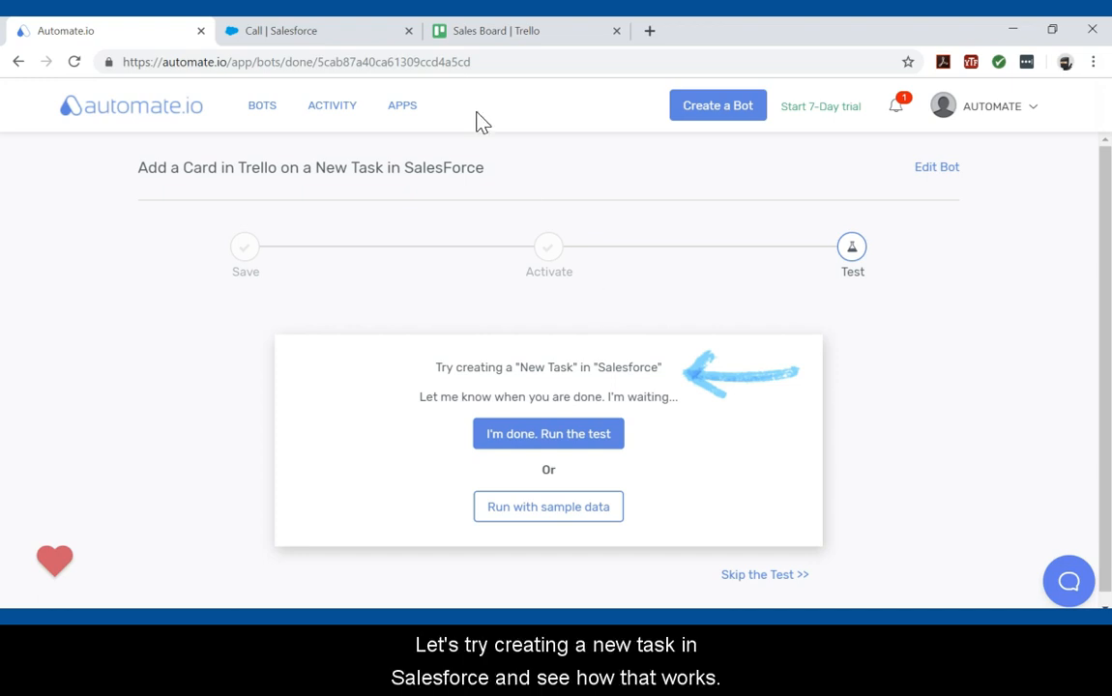
In the Salesforce tab, open the Tasks tab and start a new task.
{"action": "left_click", "coordinate": [327, 35]}
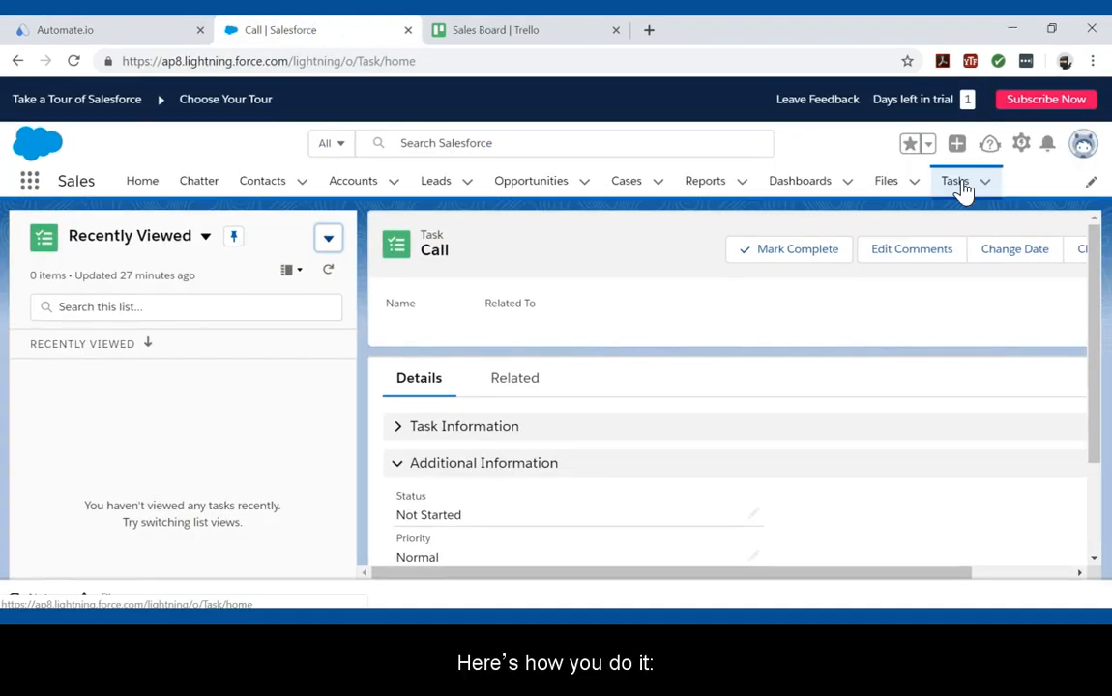
{"action": "left_click", "coordinate": [963, 189]}
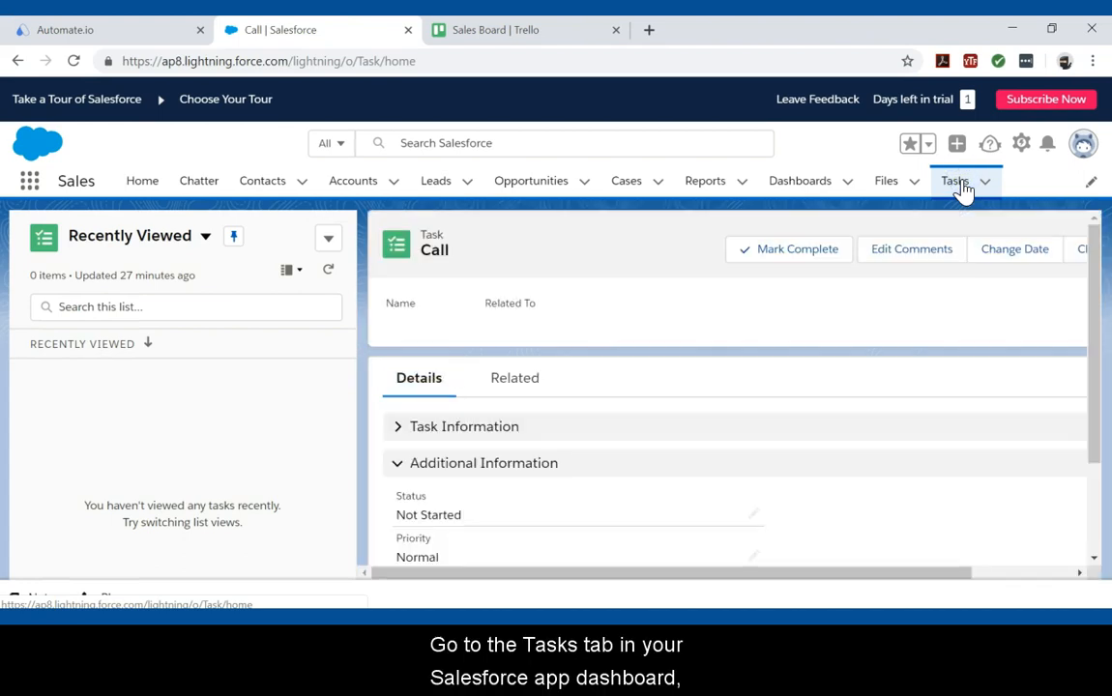
{"action": "left_click", "coordinate": [329, 241]}
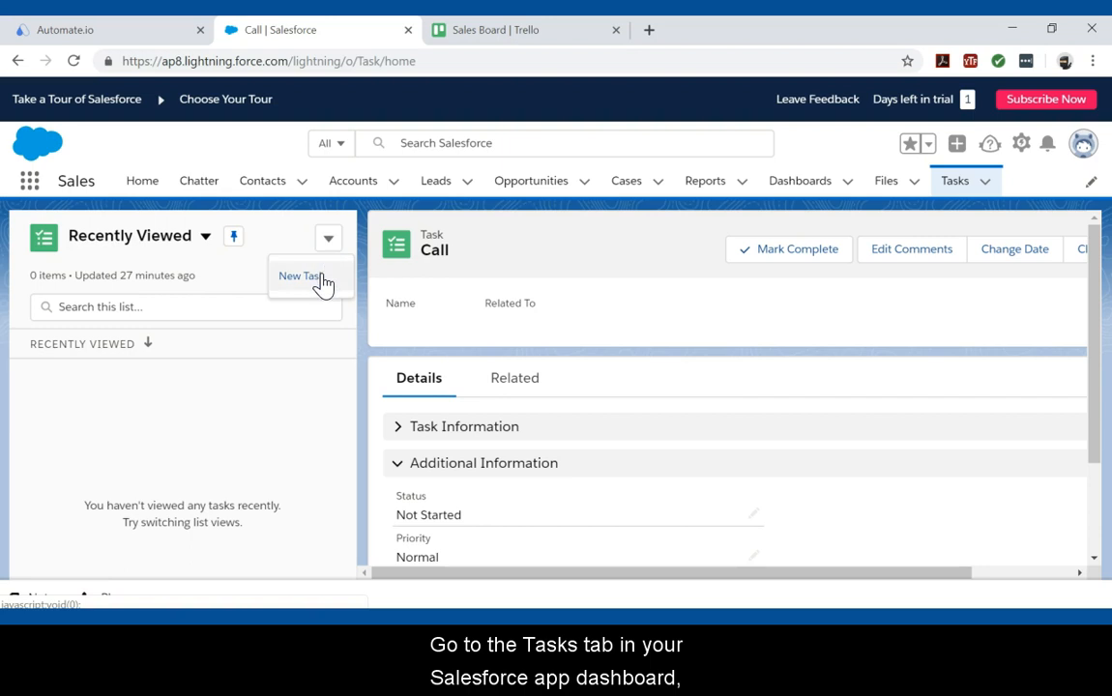
{"action": "left_click", "coordinate": [322, 277]}
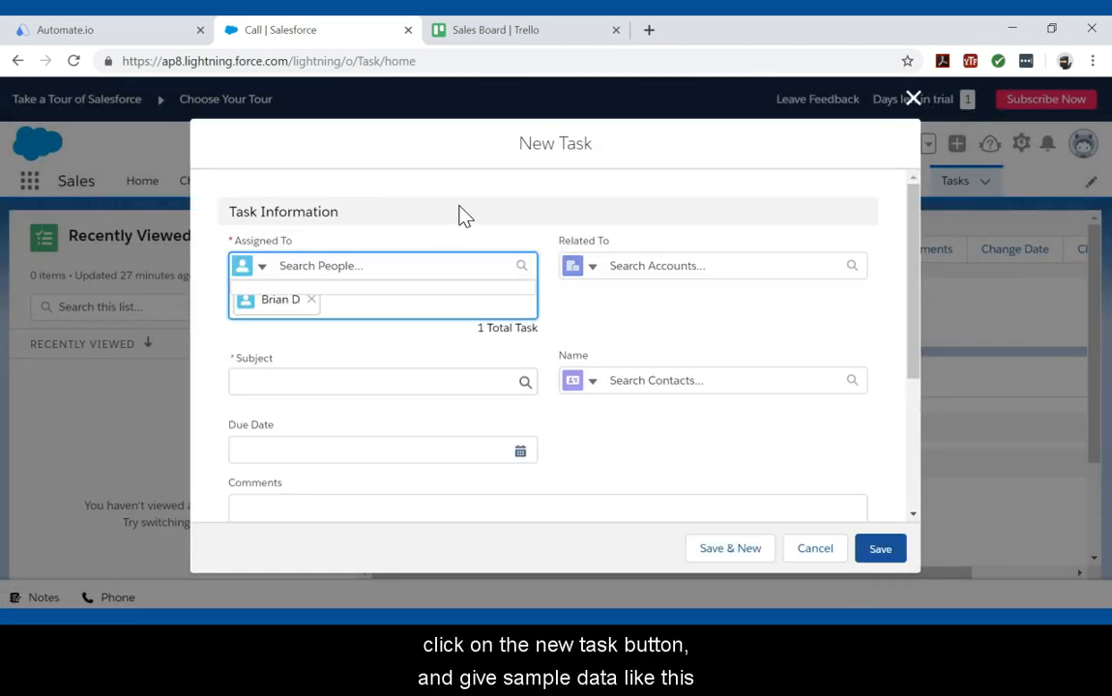
Set the new task's subject to Call and its due date to 4/17/2019.
{"action": "left_click", "coordinate": [312, 309]}
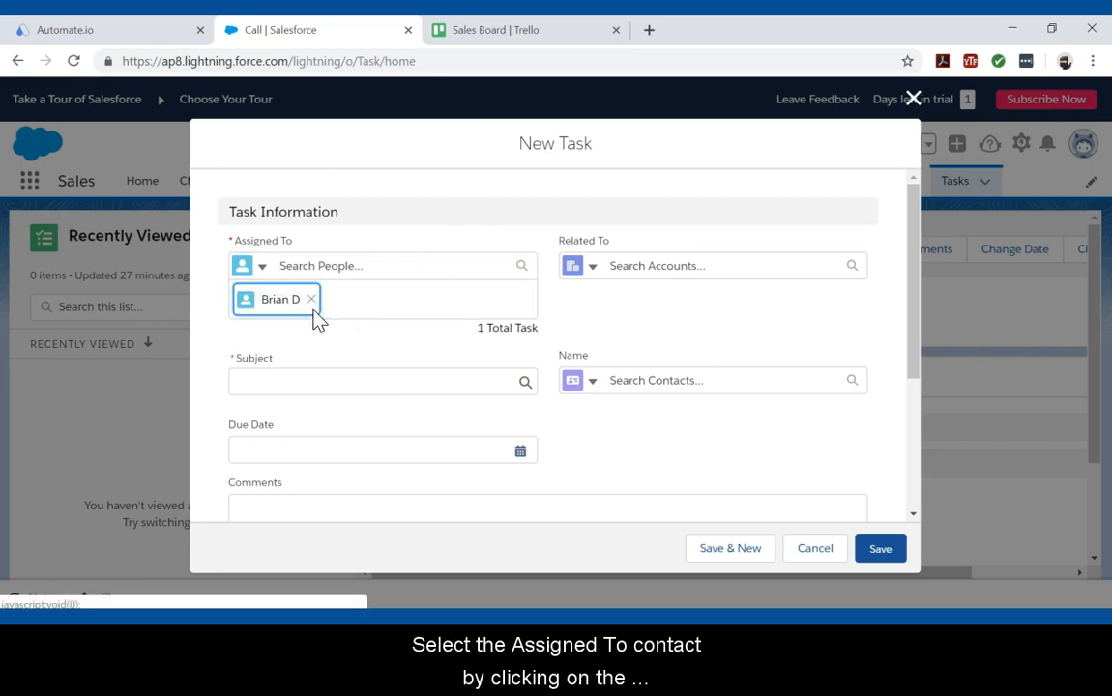
{"action": "left_click", "coordinate": [263, 269]}
{"action": "left_click", "coordinate": [272, 306]}
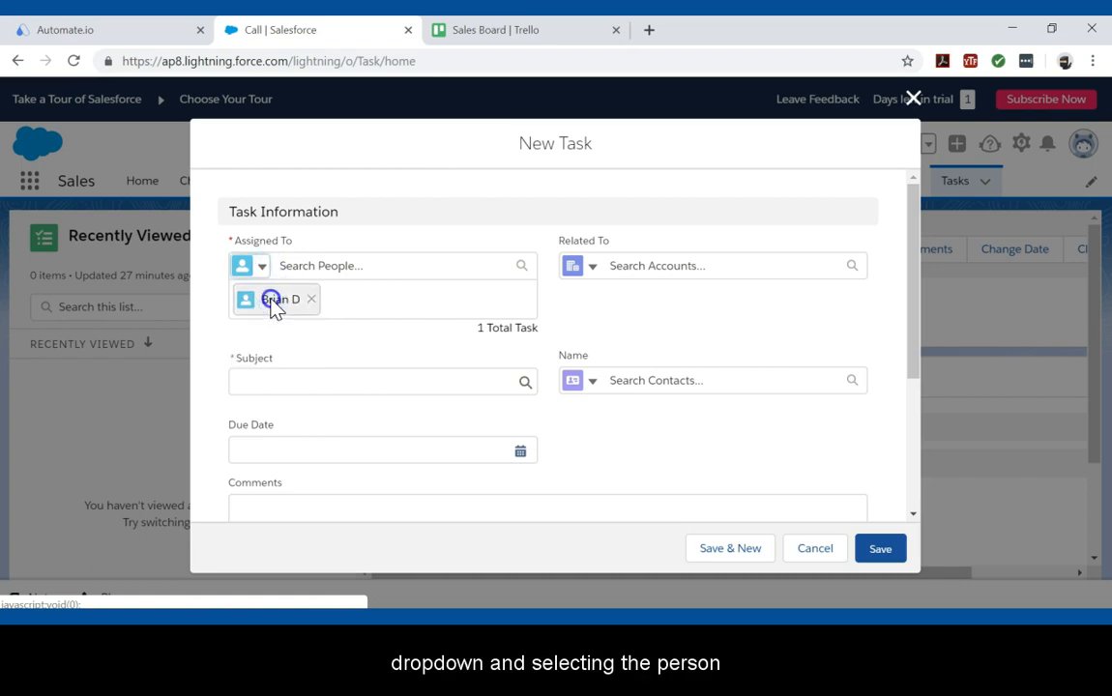
{"action": "left_click", "coordinate": [315, 381]}
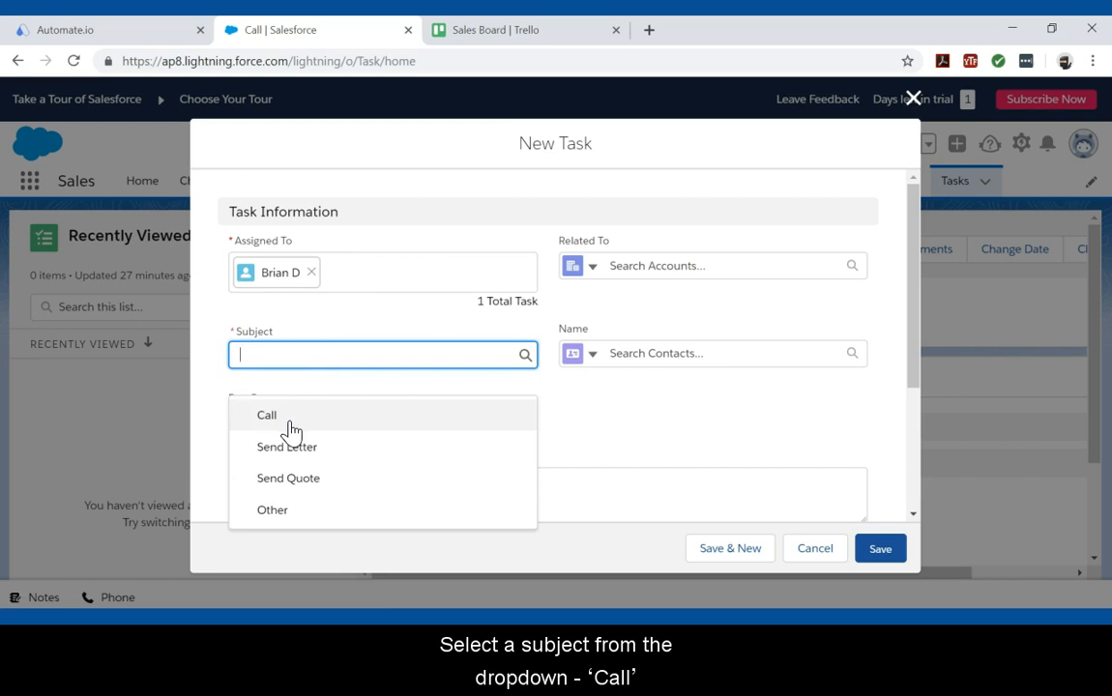
{"action": "left_click", "coordinate": [291, 422]}
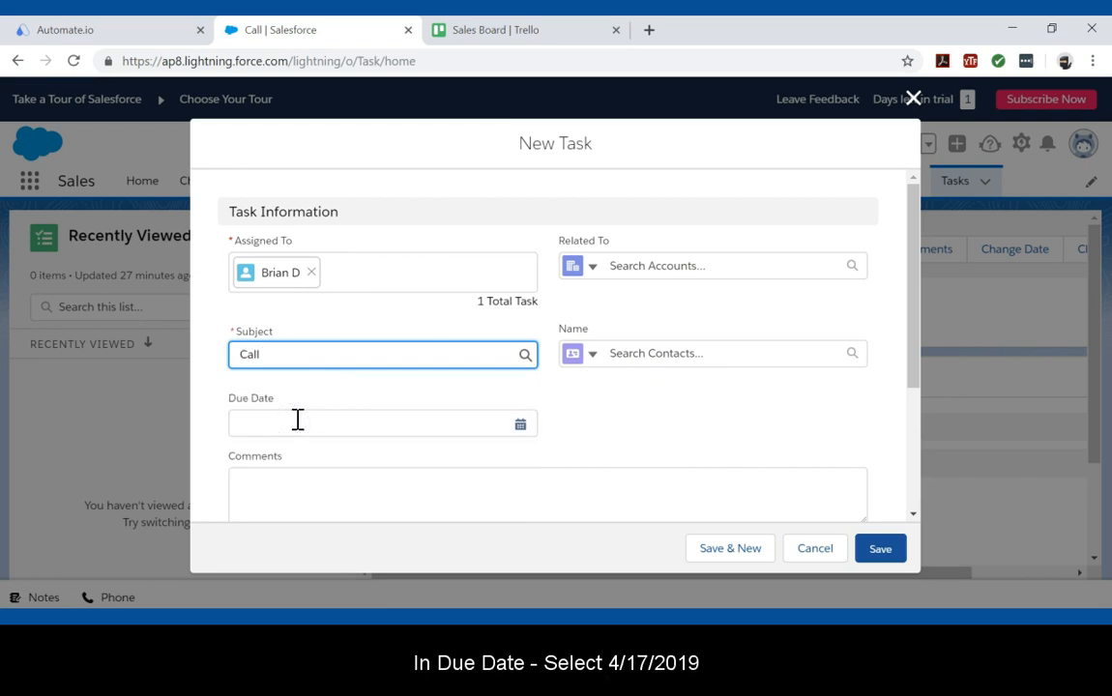
{"action": "left_click", "coordinate": [297, 419]}
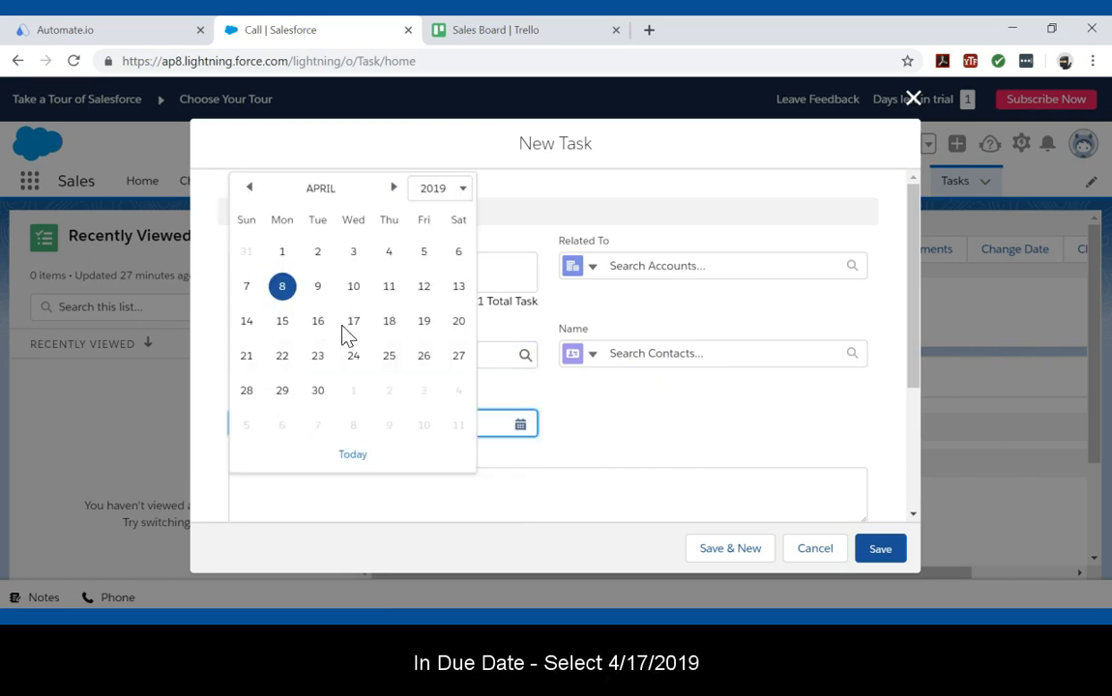
{"action": "left_click", "coordinate": [354, 323]}
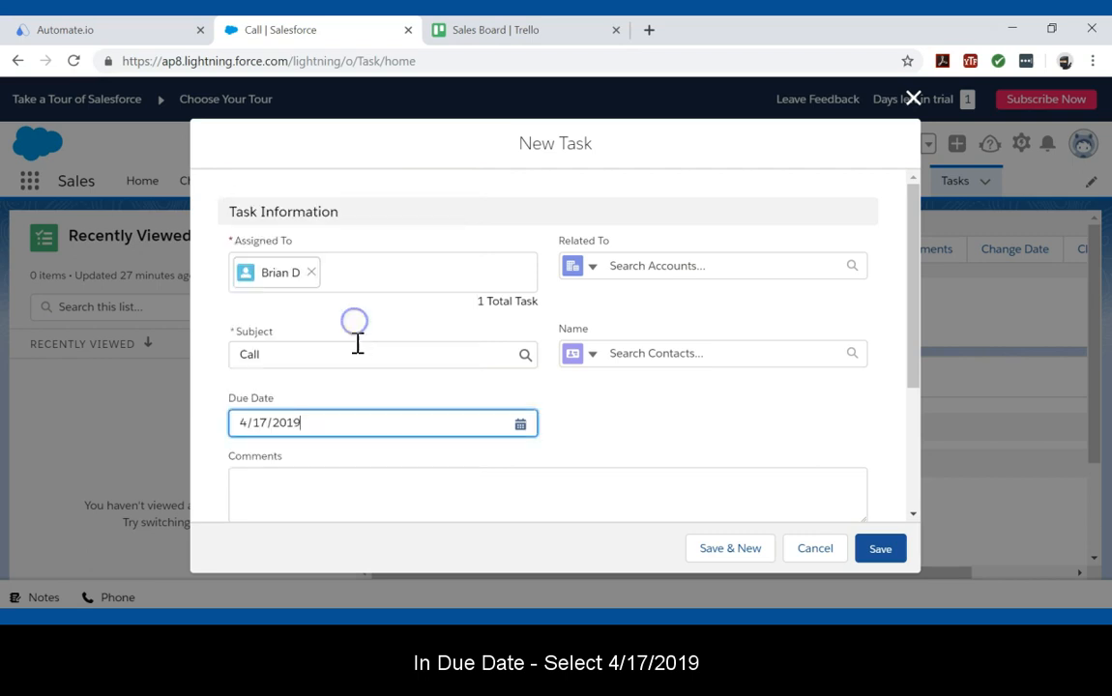
Enter the comment "Mention the Special Discount!!" and save the task.
{"action": "left_click", "coordinate": [324, 487]}
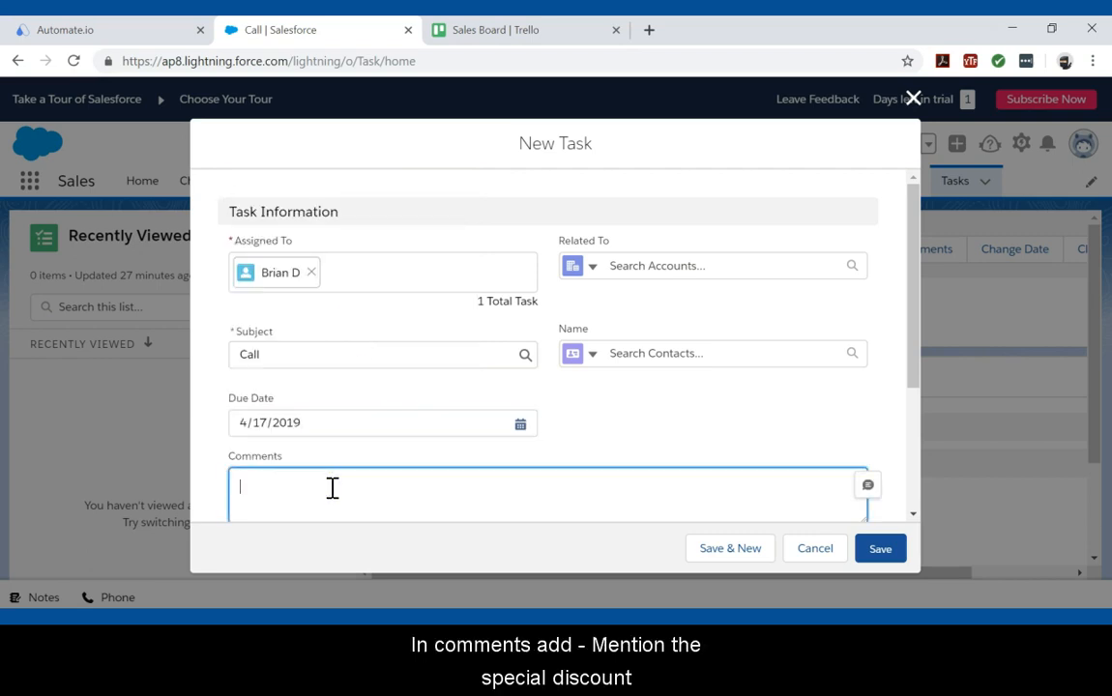
{"action": "type", "text": "Mention the Special Discount!!"}
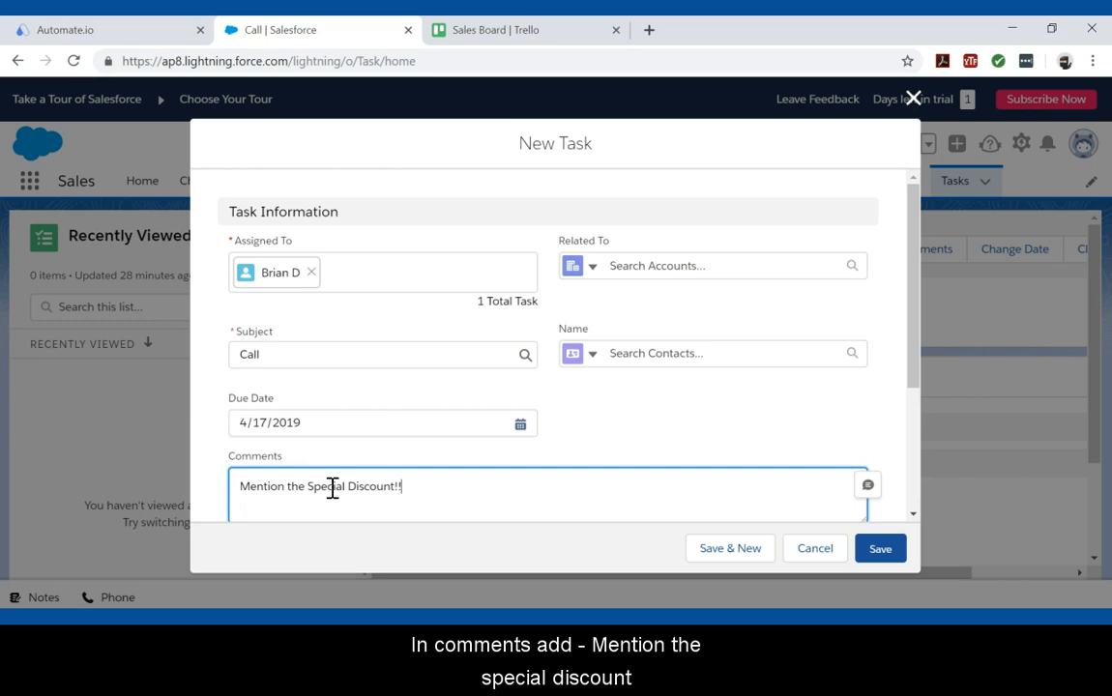
{"action": "scroll", "coordinate": [739, 383], "scroll_direction": "down", "scroll_amount": 1}
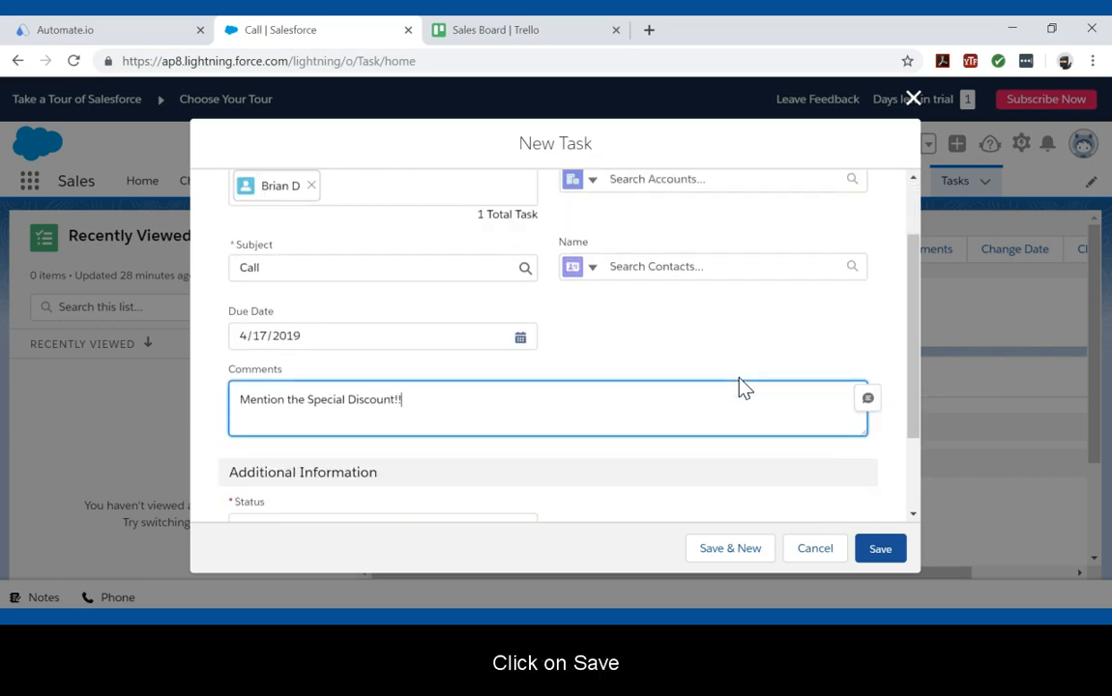
{"action": "left_click", "coordinate": [882, 551]}
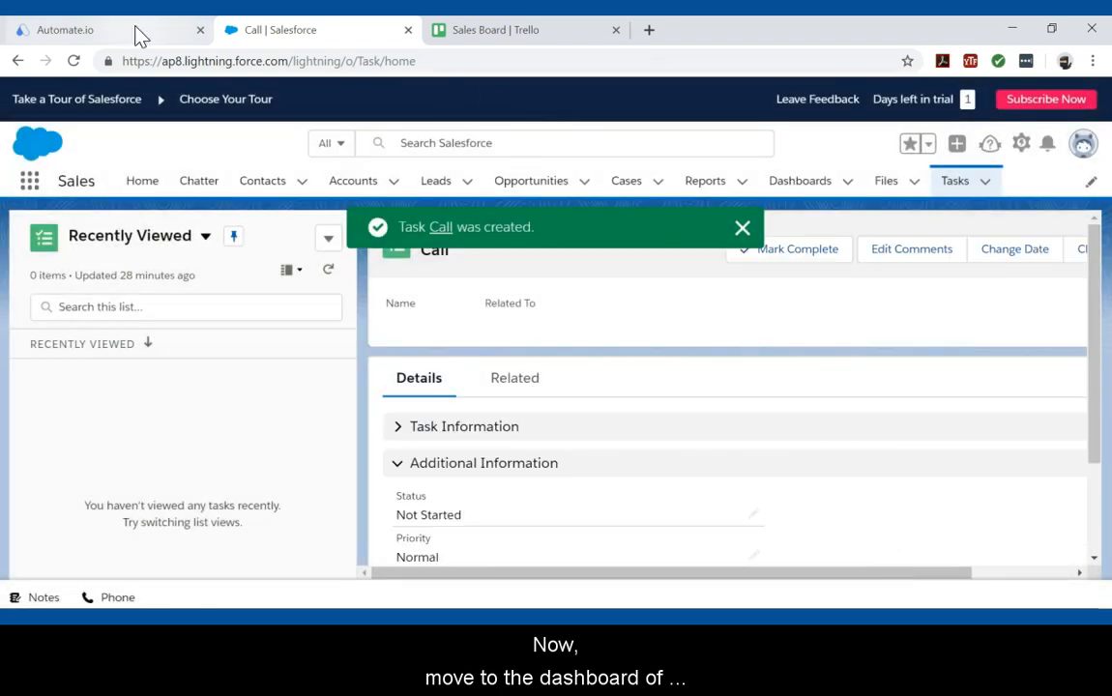
Run the bot test in Automate.io and check the Trello Sales Board for the new card.
{"action": "left_click", "coordinate": [139, 32]}
{"action": "left_click", "coordinate": [539, 438]}
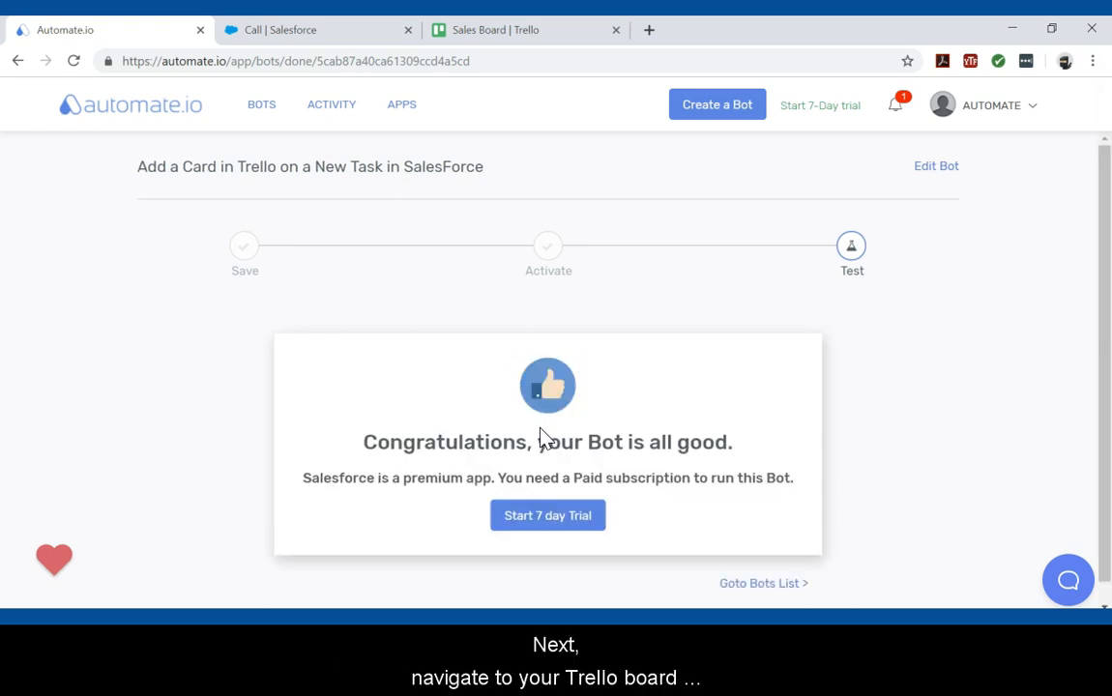
{"action": "left_click", "coordinate": [556, 35]}
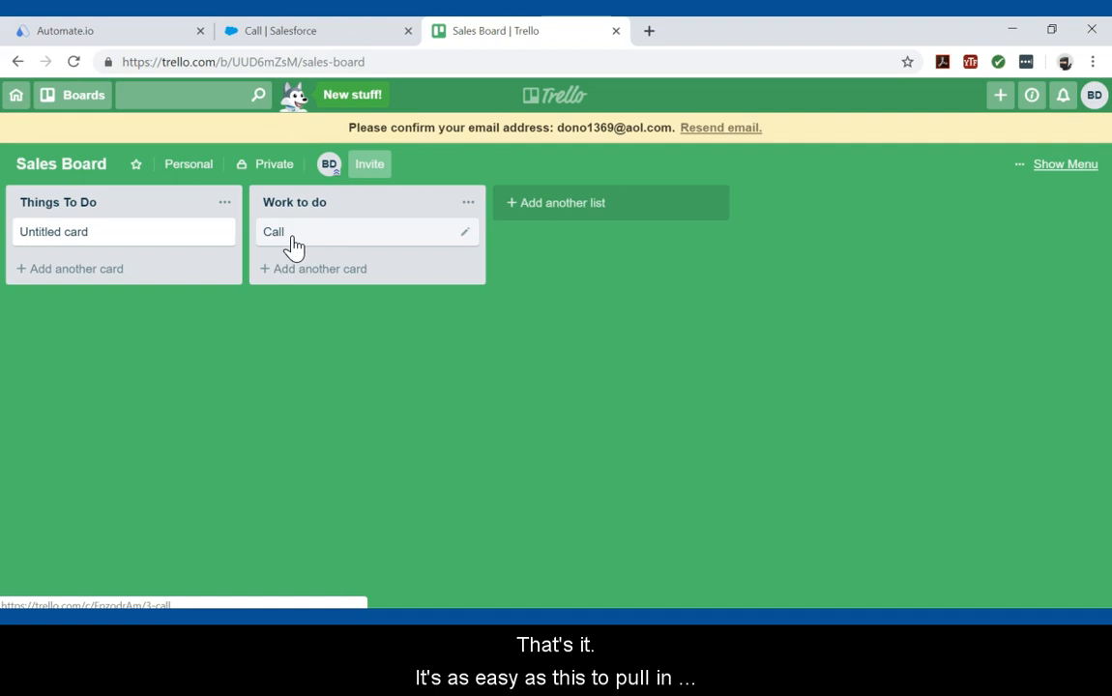
{"action": "left_click", "coordinate": [162, 32]}
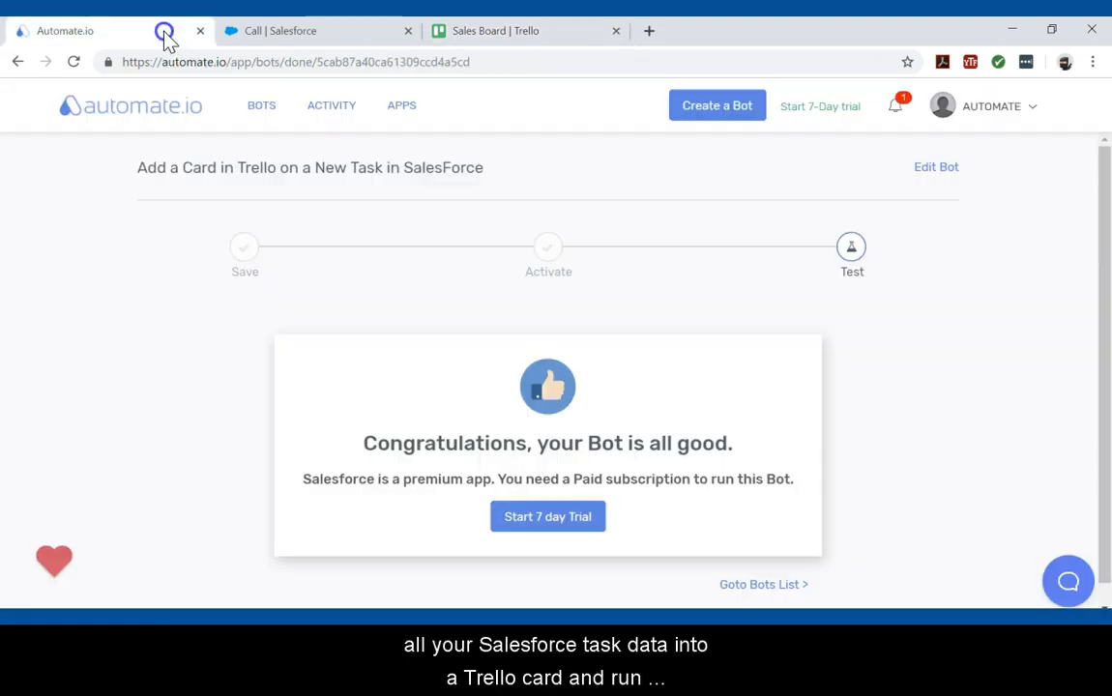